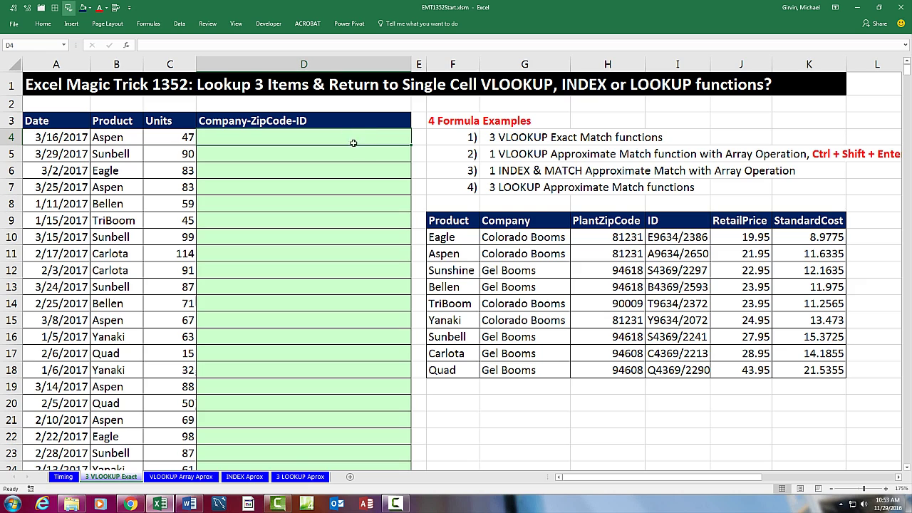
click(122, 140)
click(123, 158)
click(122, 173)
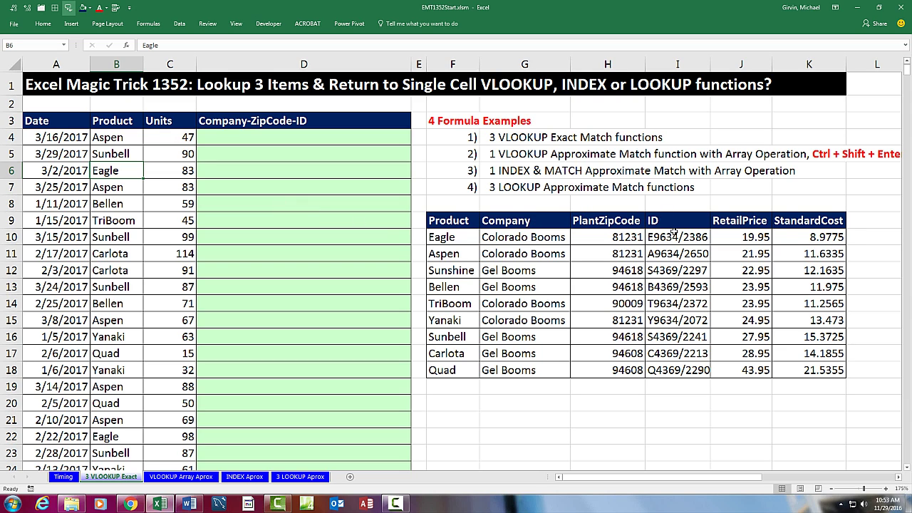
- Write the exact-match formula =VLOOKUP(B4,$F$10:$I$18,2,0) in cell D4, with the lookup table as an absolute reference
click(369, 141)
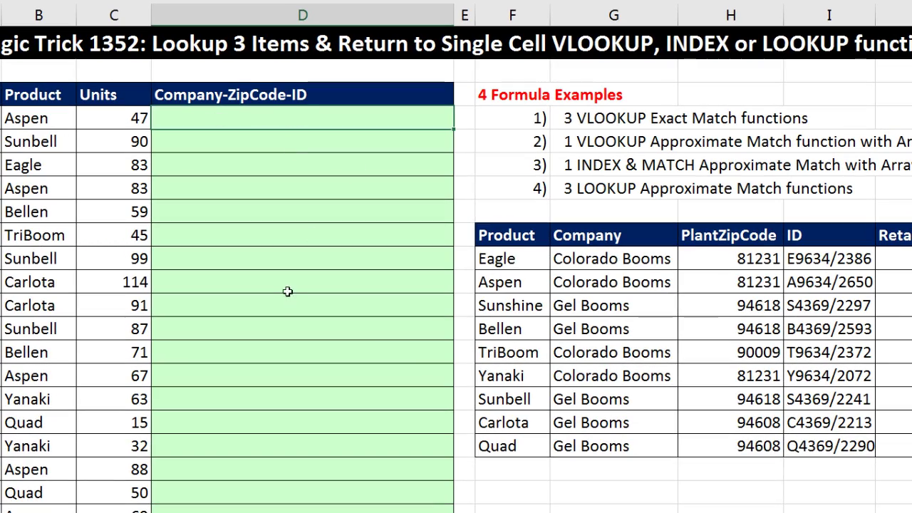
text(vl)
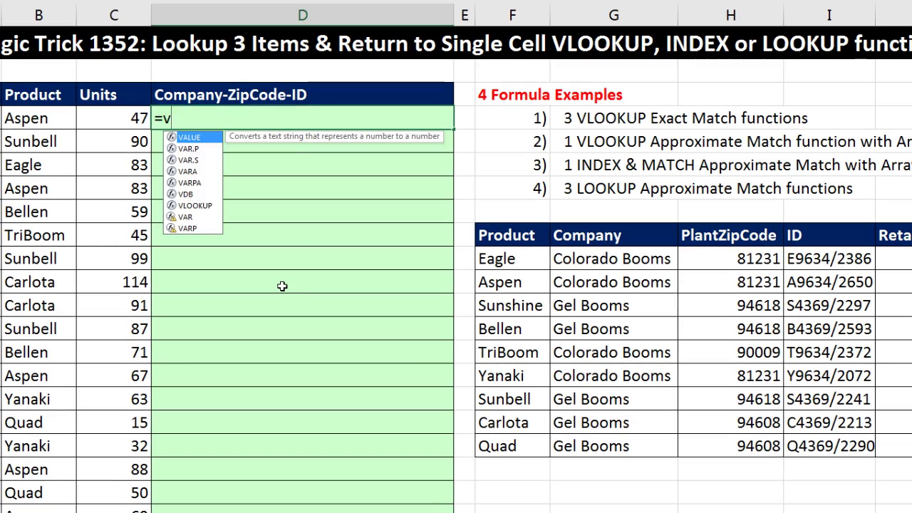
key(Tab)
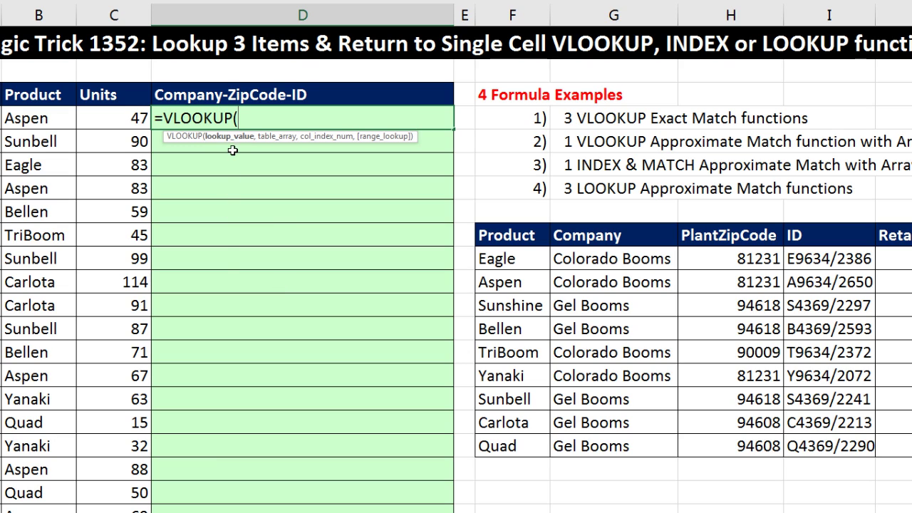
click(45, 123)
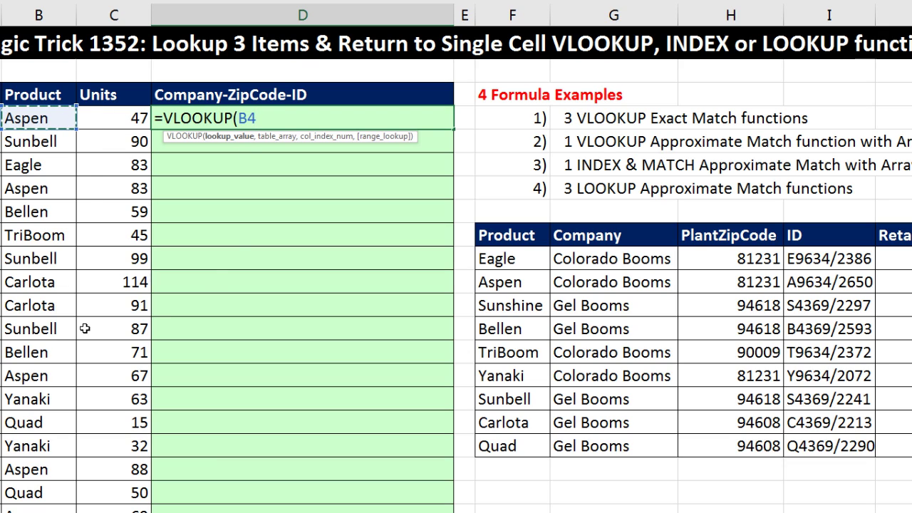
text(,)
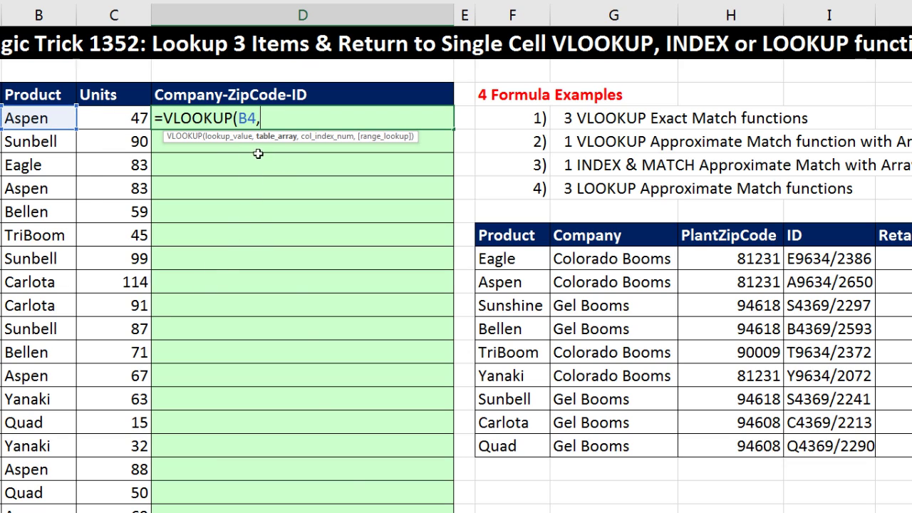
drag(491, 259, 822, 446)
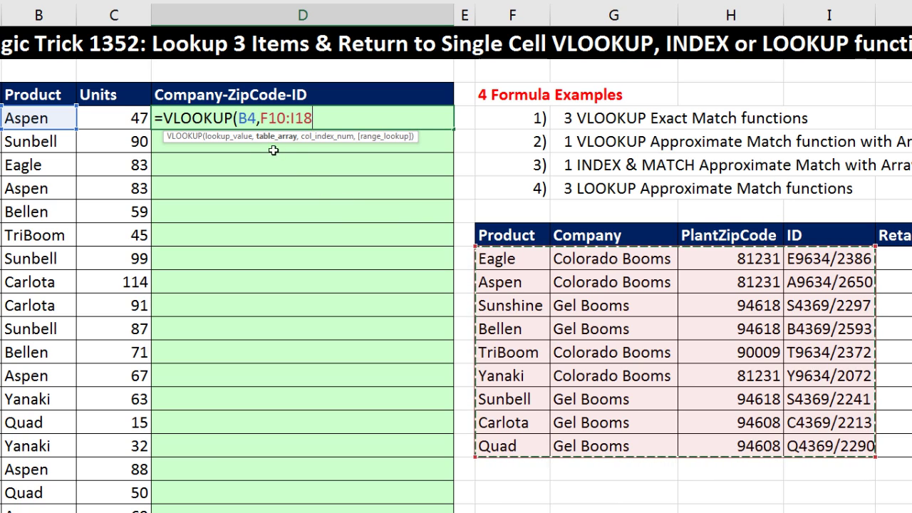
key(F4)
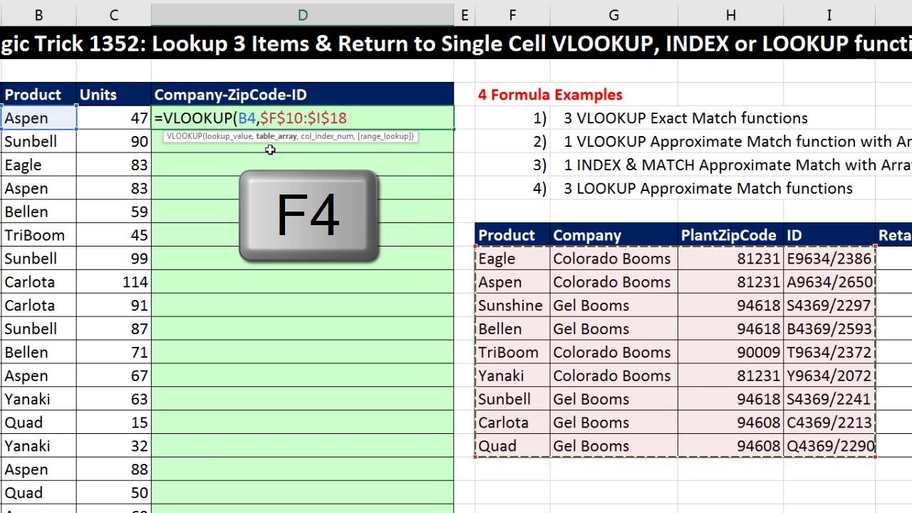
text(,2)
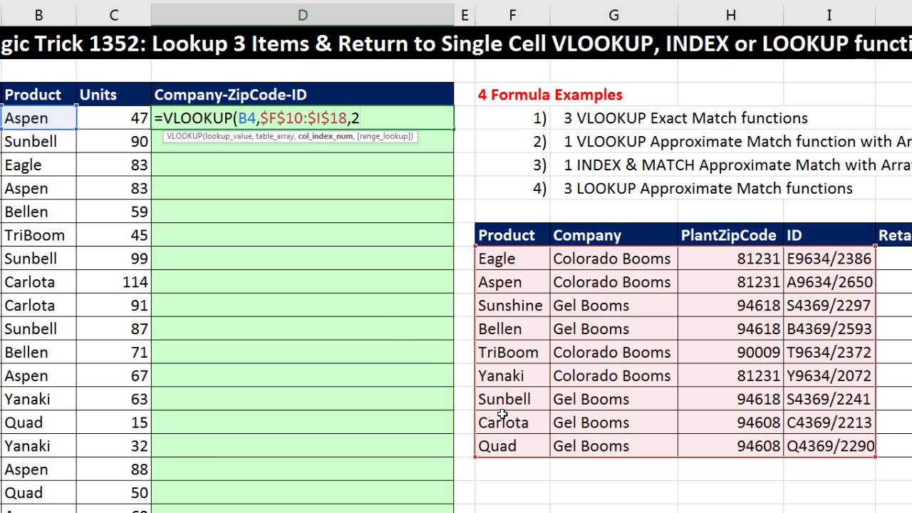
text(,)
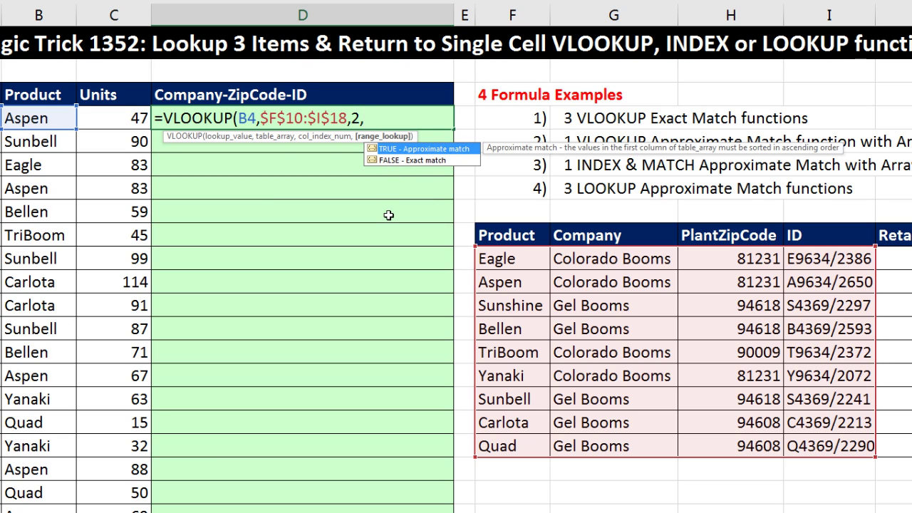
text(0))
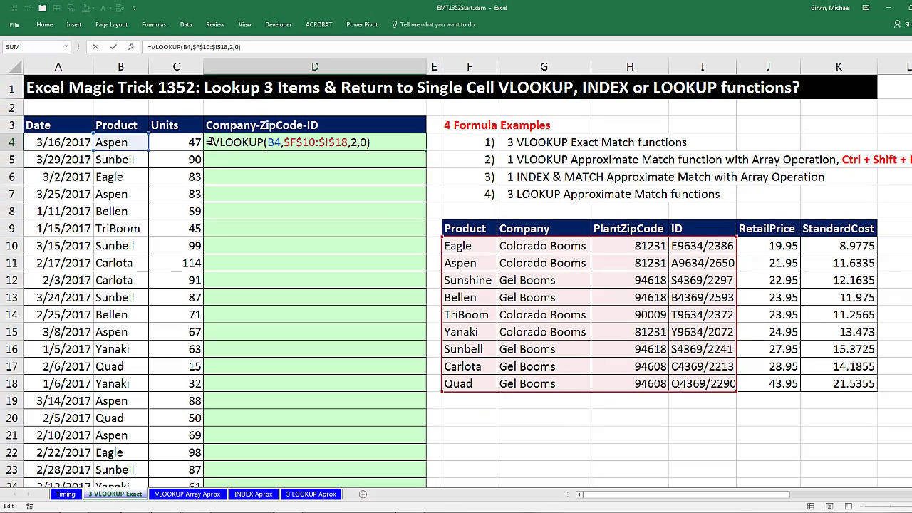
- Copy the VLOOKUP expression in D4 without its equals sign and display the Office Clipboard, keeping the formula in edit mode
drag(211, 142, 374, 144)
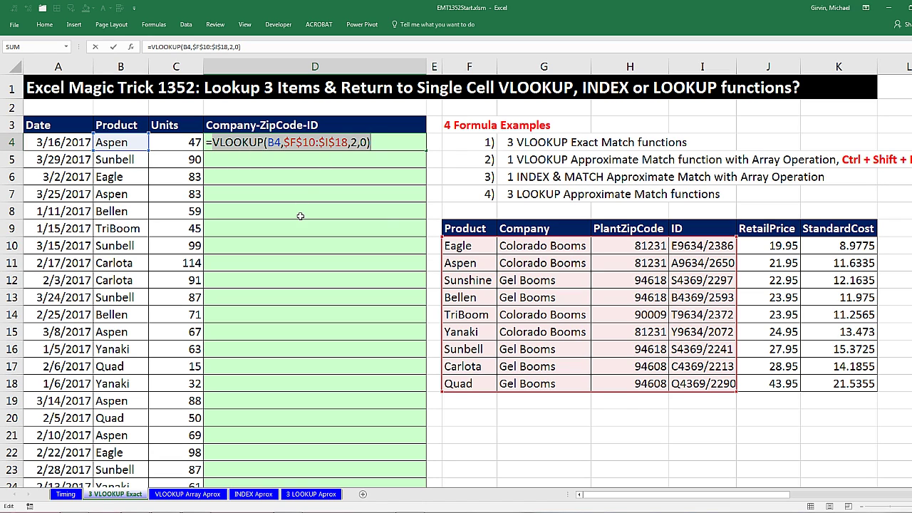
key(ctrl+c)
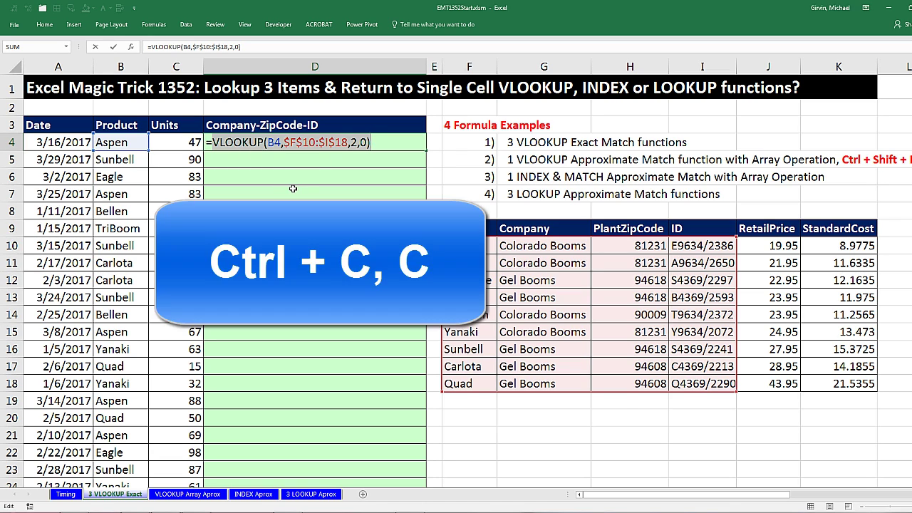
key(ctrl+c)
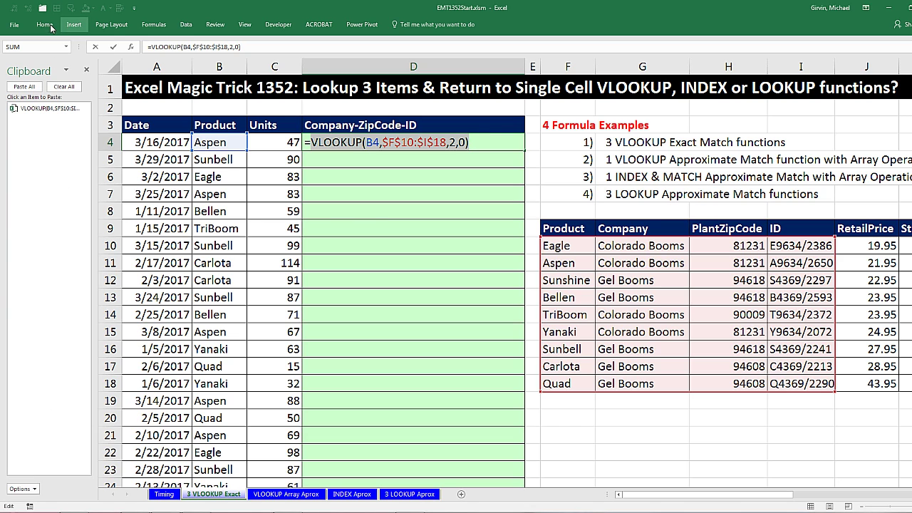
click(46, 26)
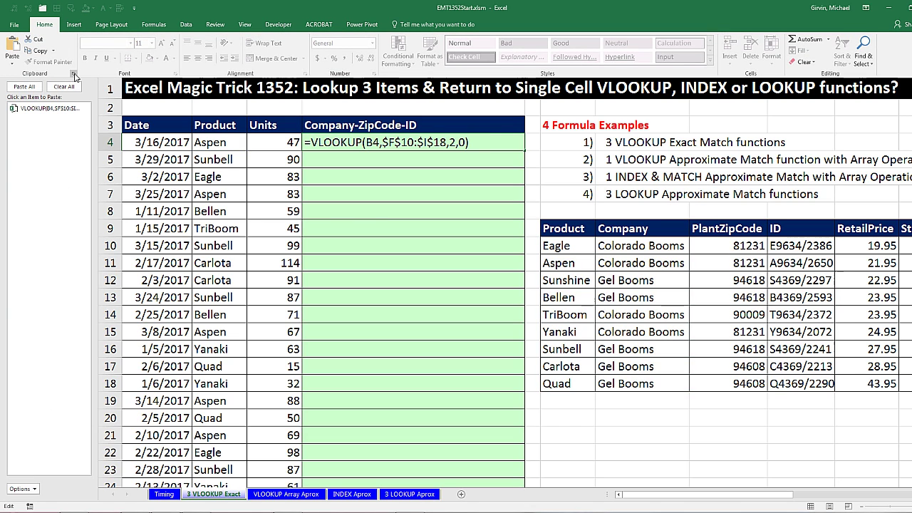
click(61, 233)
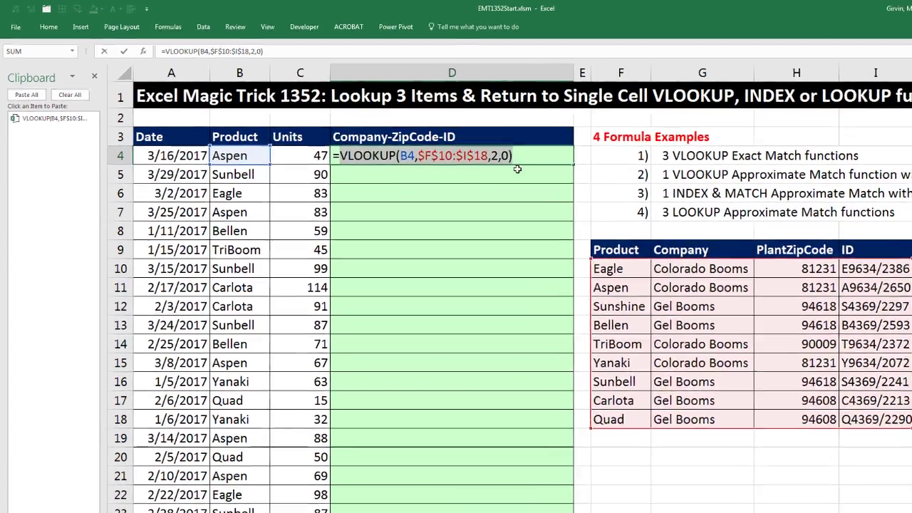
key(shift+Home)
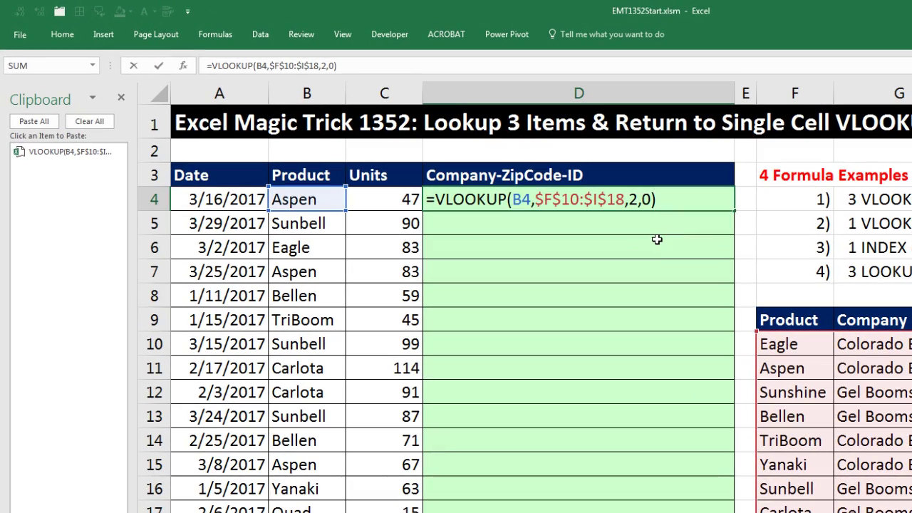
- Append the dash joiner &"-"& to the end of the D4 formula and copy that joiner to the clipboard
text(&)
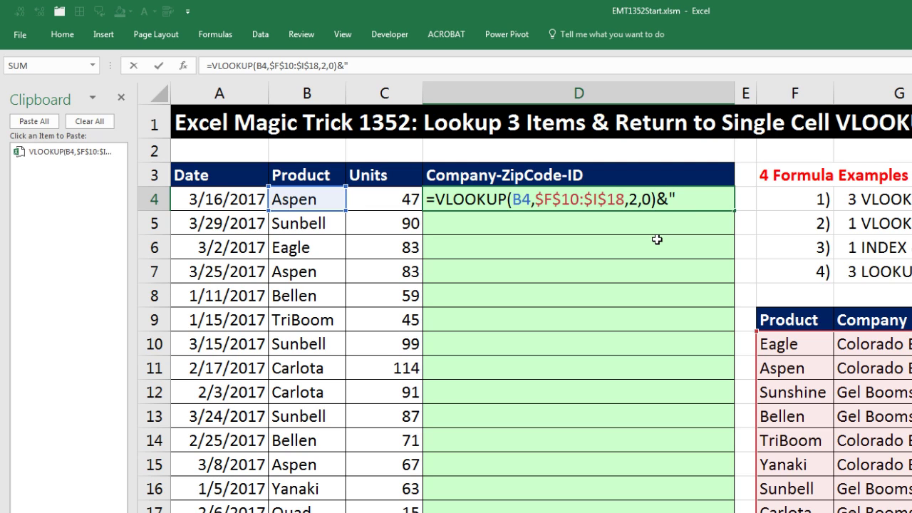
text("-"&)
drag(682, 200, 656, 200)
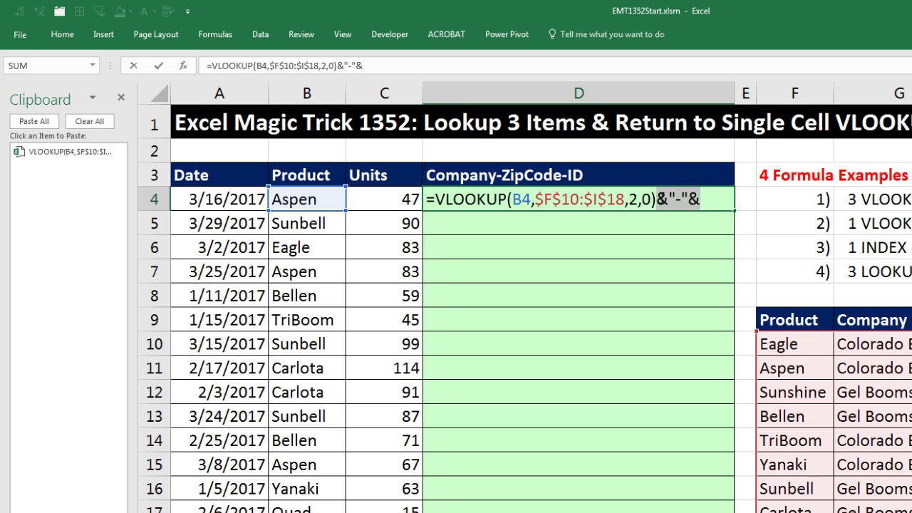
key(ctrl+c)
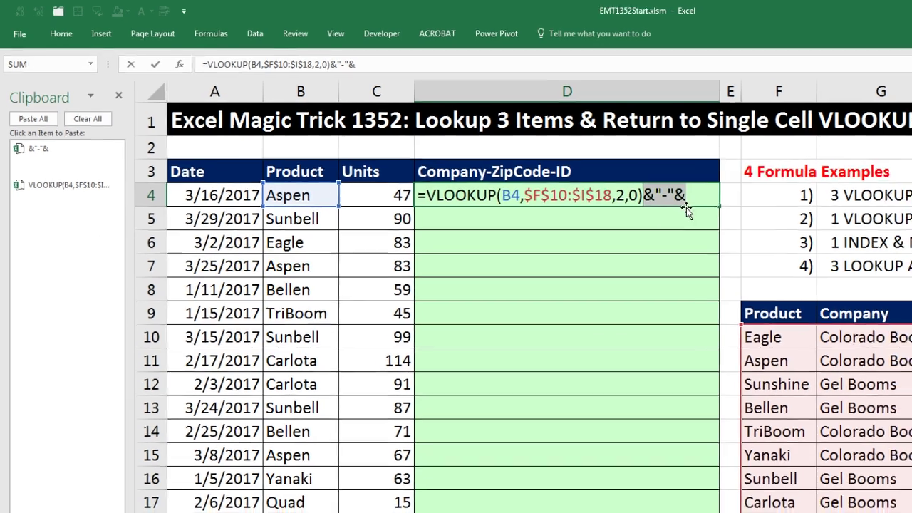
- Paste the copied VLOOKUP after the joiner and set its column index to 3
click(702, 200)
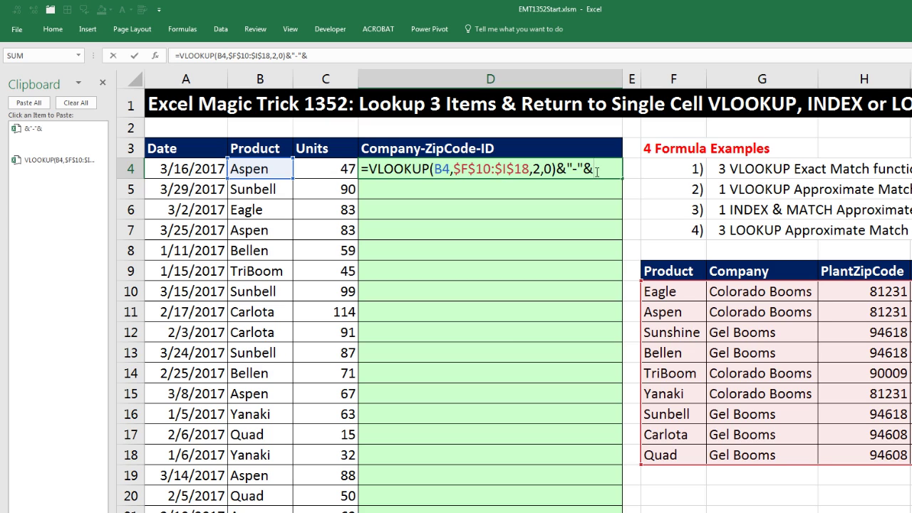
click(37, 172)
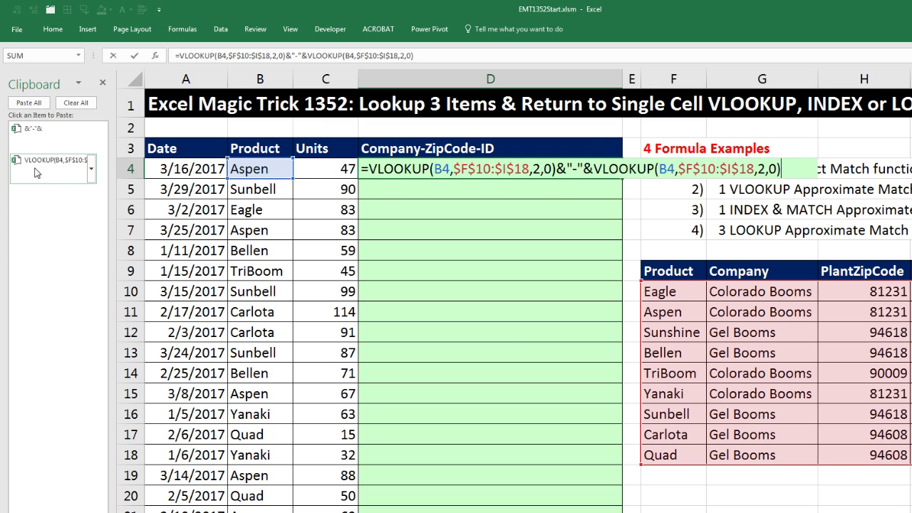
double_click(761, 169)
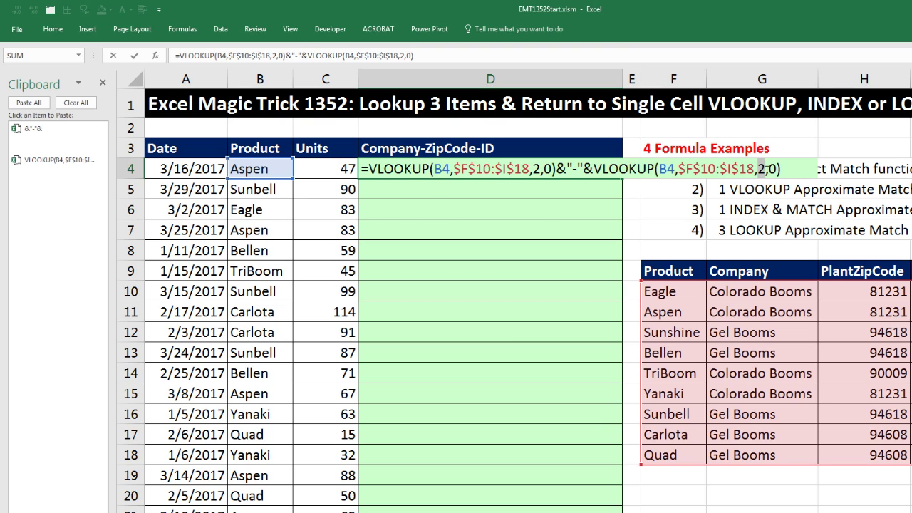
text(3)
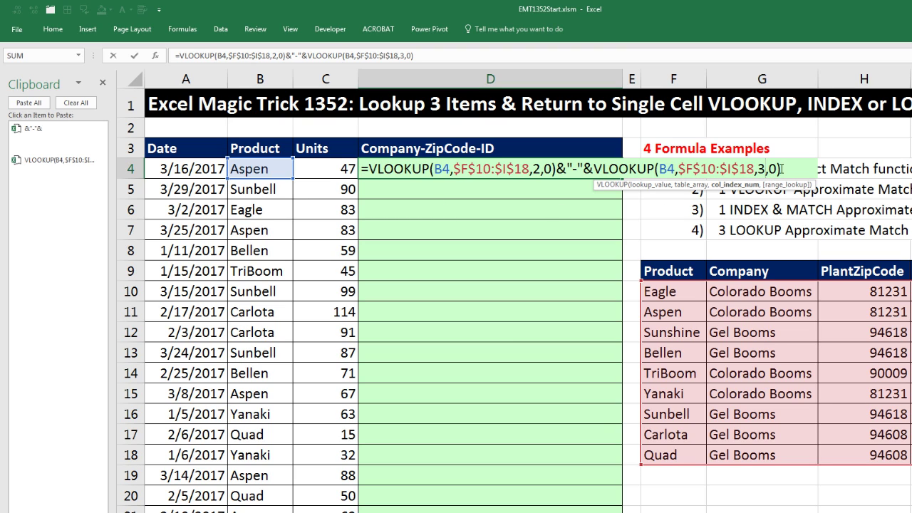
click(782, 169)
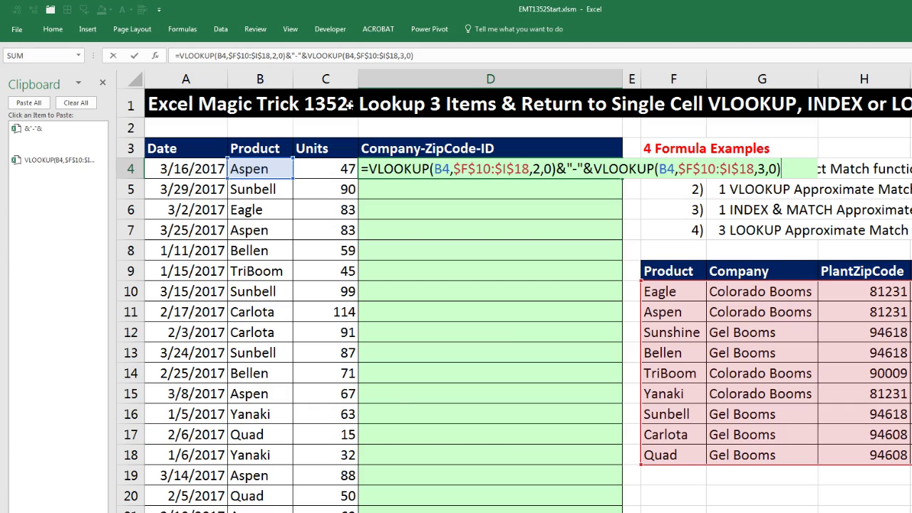
- Append a second dash joiner and a third VLOOKUP with column index 4, and commit the formula in D4
click(26, 145)
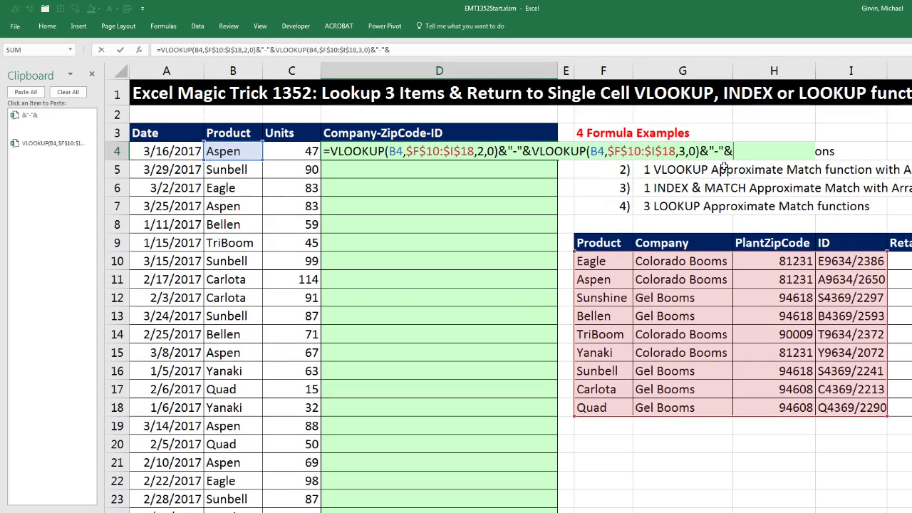
click(37, 153)
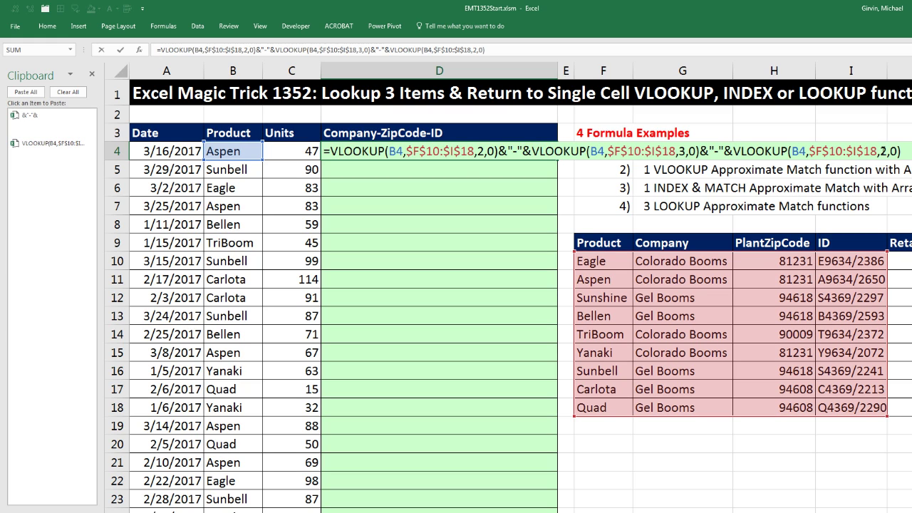
click(883, 151)
text(4)
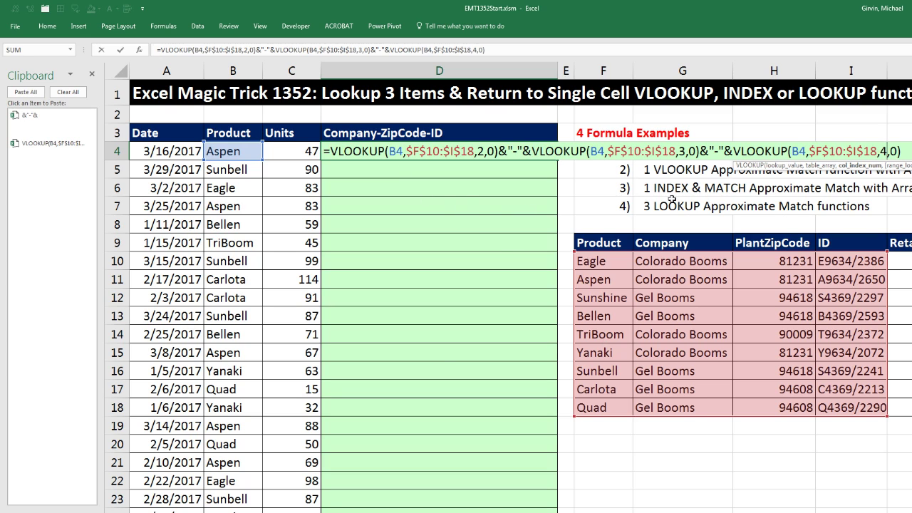
key(ctrl+Return)
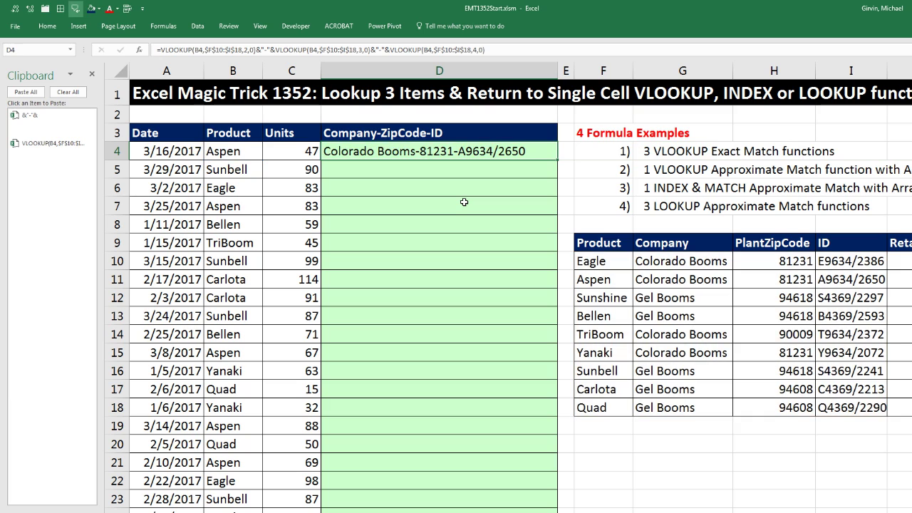
- Fill the D4 formula down the Company-ZipCode-ID column and check the cell references in D9
double_click(557, 163)
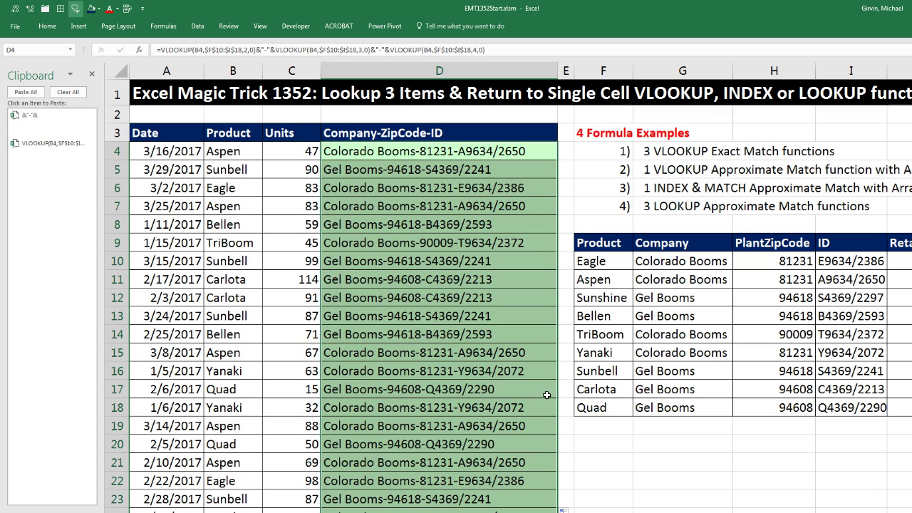
click(396, 244)
key(F2)
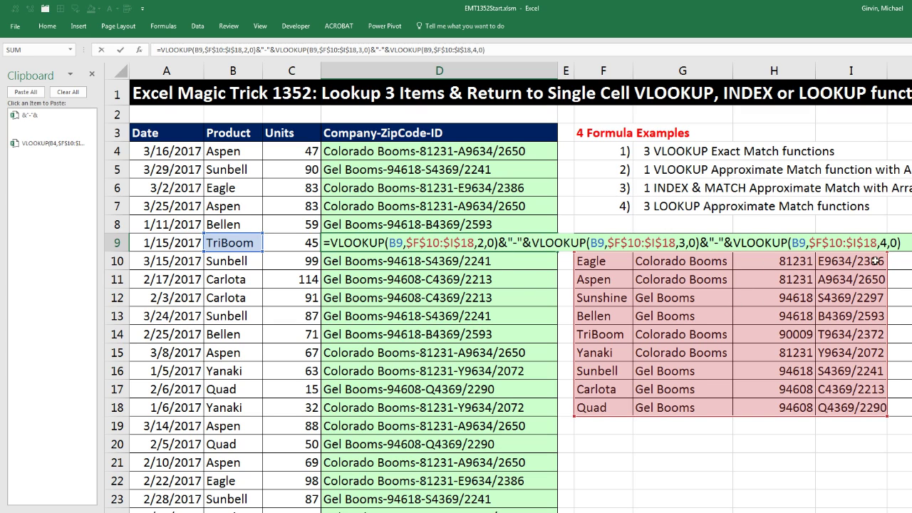
key(ctrl+Return)
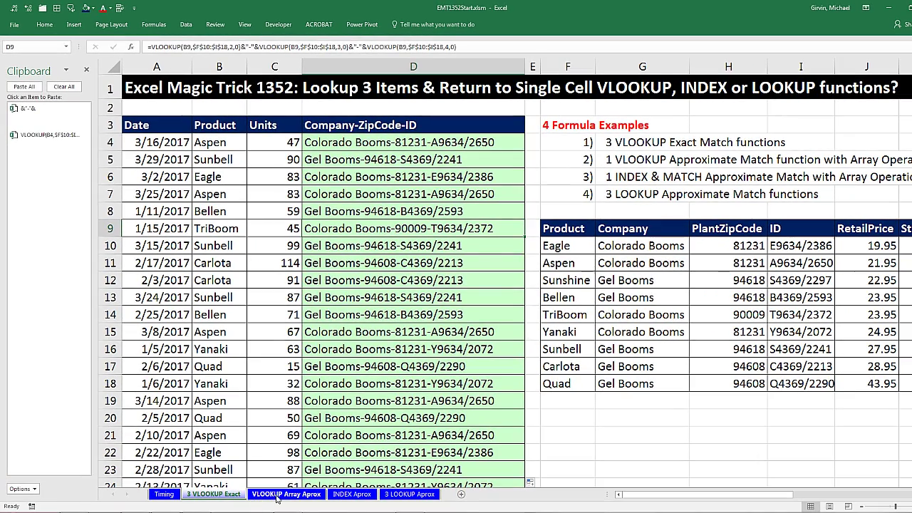
- Go to the VLOOKUP Array Aprox sheet, check the lookup table's Product column, and select cell D4
click(284, 494)
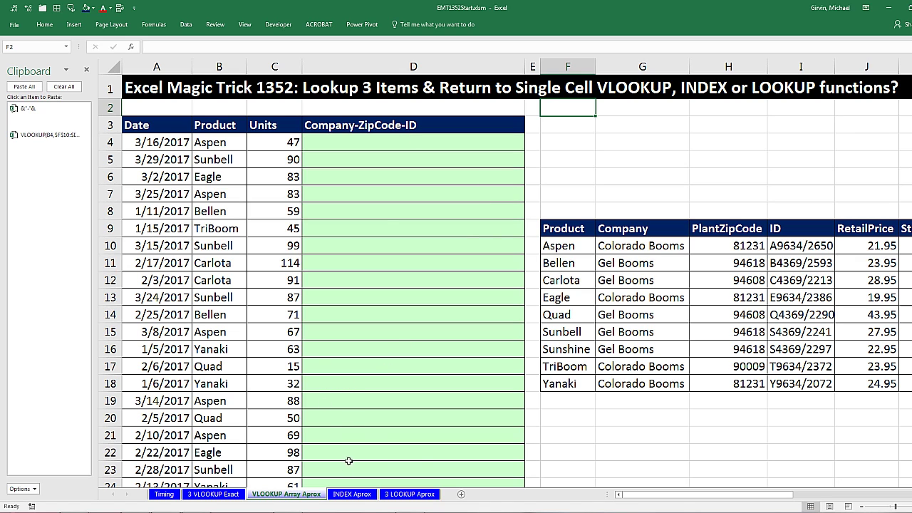
click(568, 246)
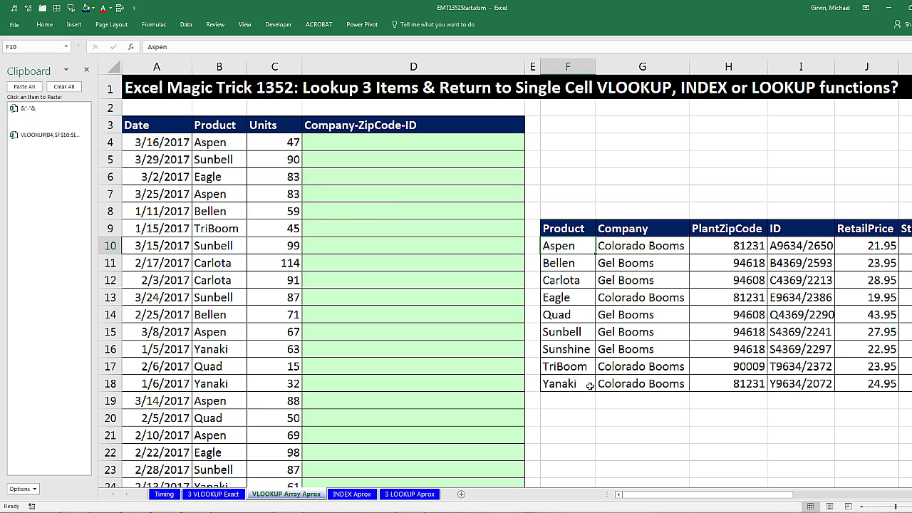
click(389, 144)
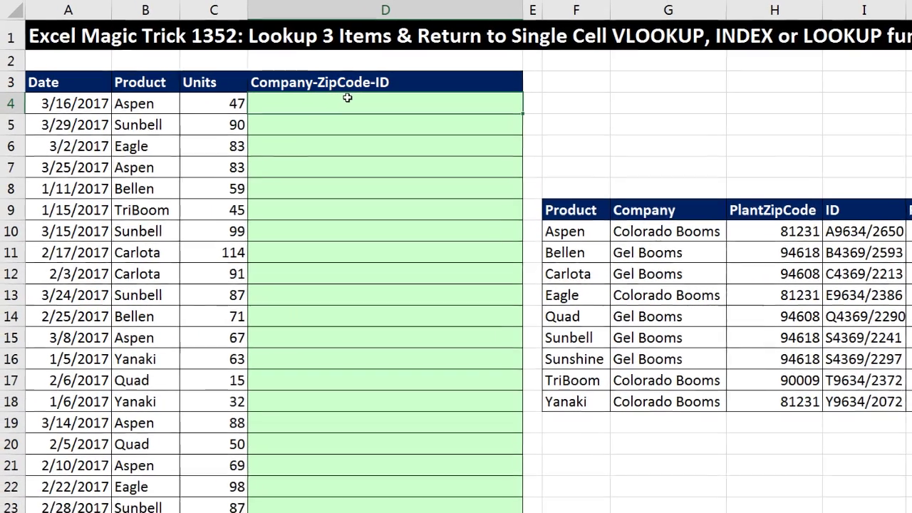
- Start a VLOOKUP in D4 with B4 as the lookup value and the locked table range $F$10:$I$18
text(=vl)
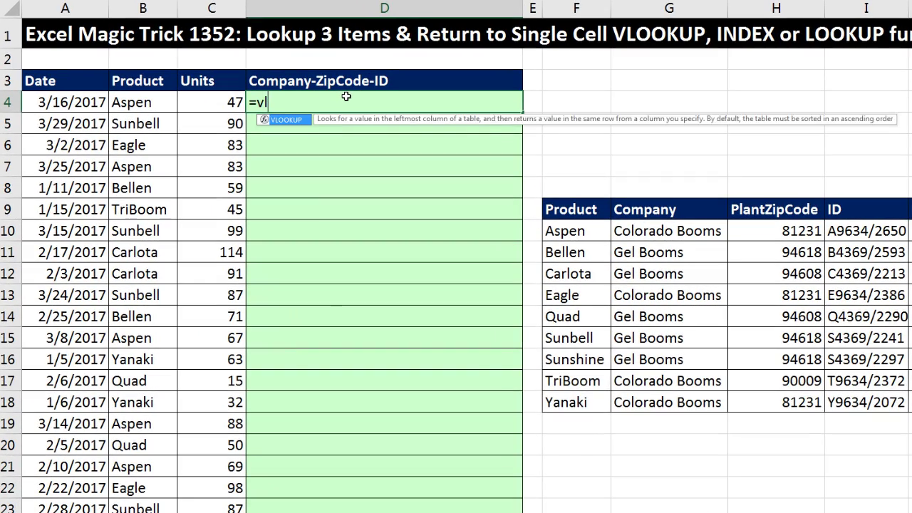
key(Tab)
click(161, 104)
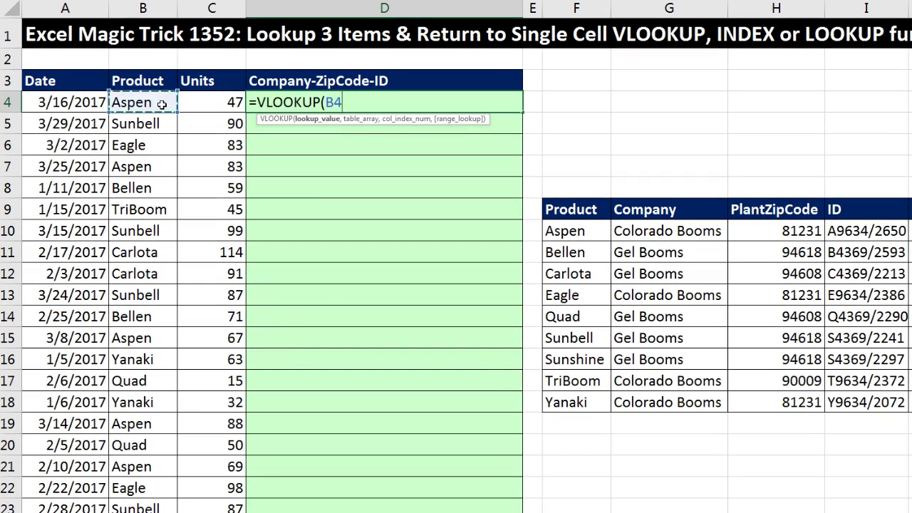
text(,)
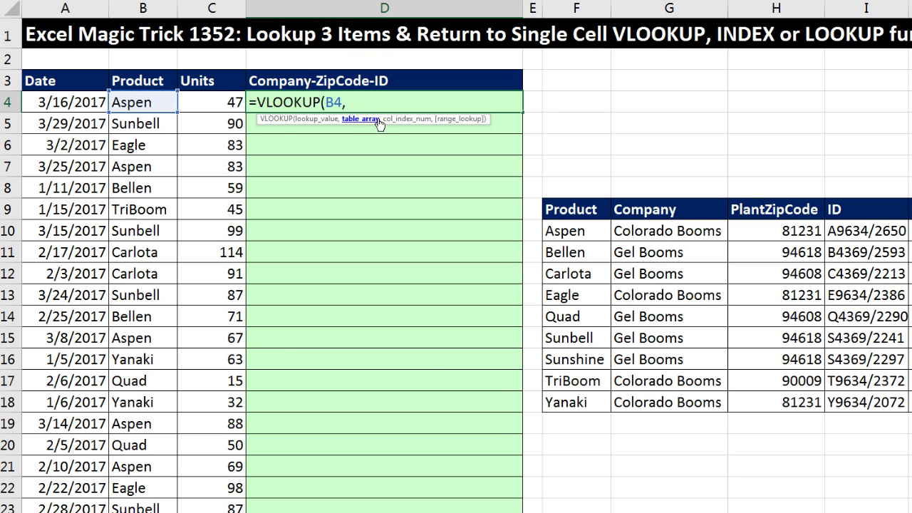
drag(574, 240, 858, 405)
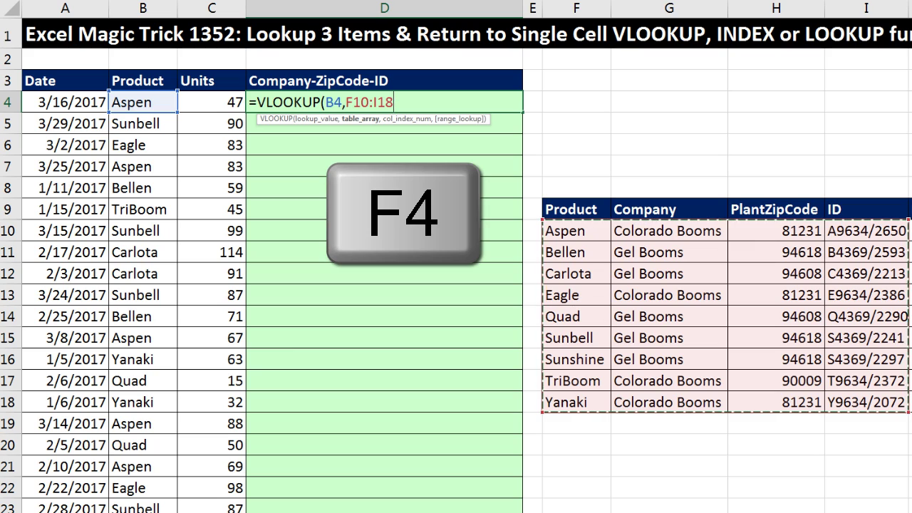
key(F4)
text(,)
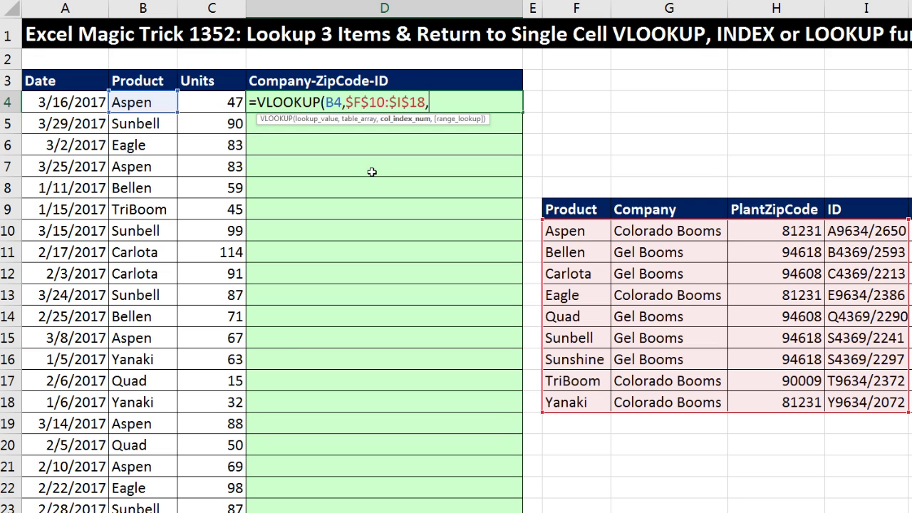
- Give the VLOOKUP the column index array {2,3,4}, omit the range lookup argument for approximate match, and commit the formula
text({2,3,4})
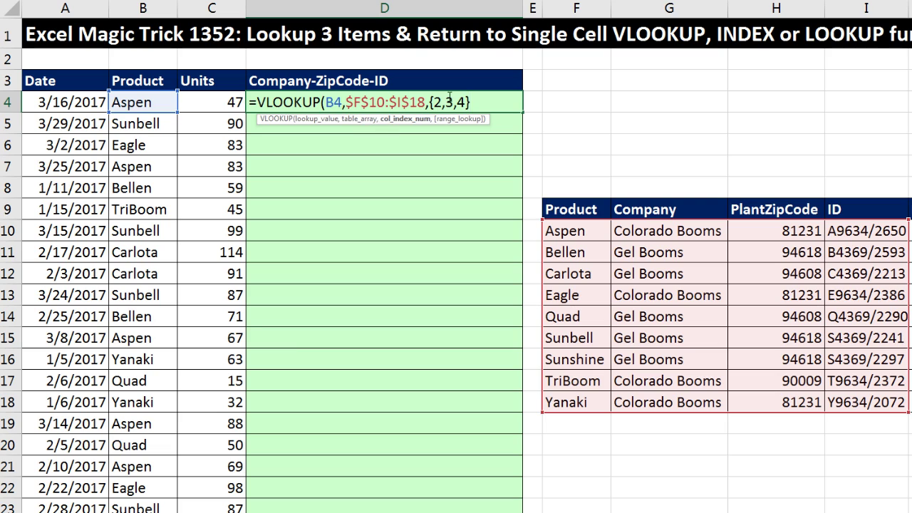
click(426, 123)
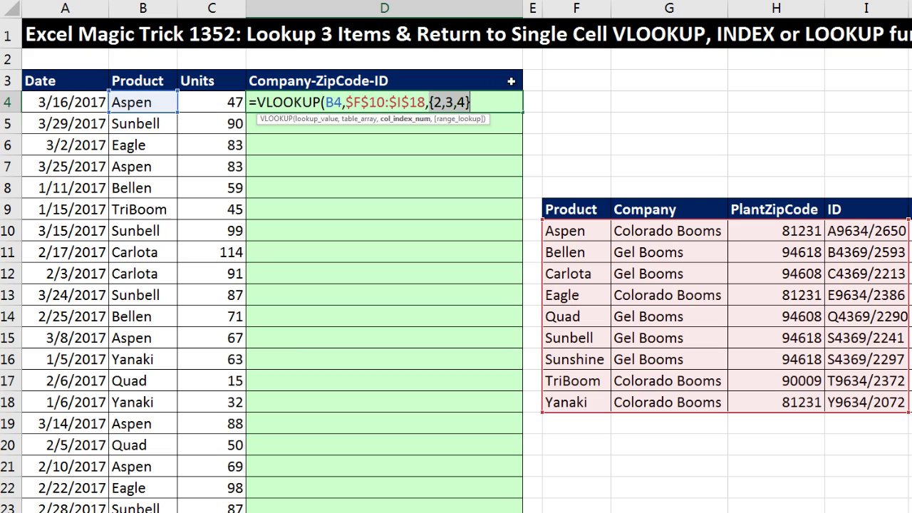
click(482, 105)
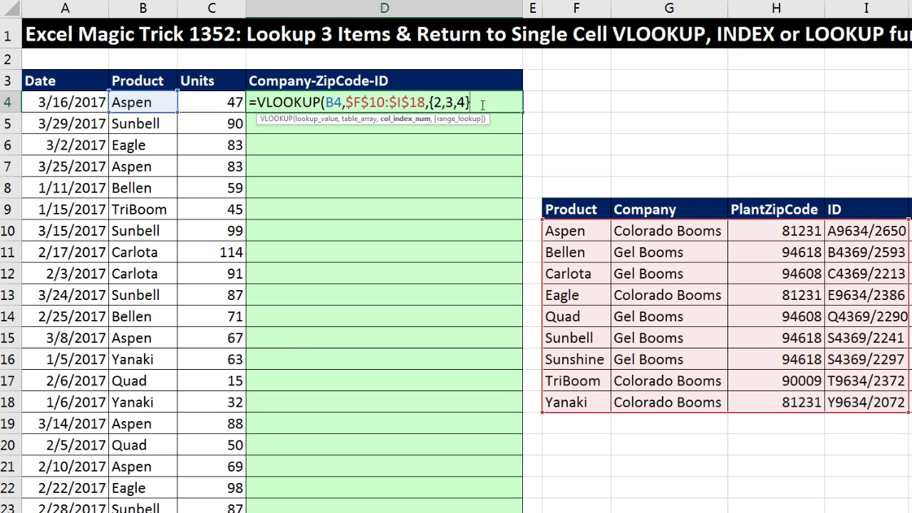
text(,)
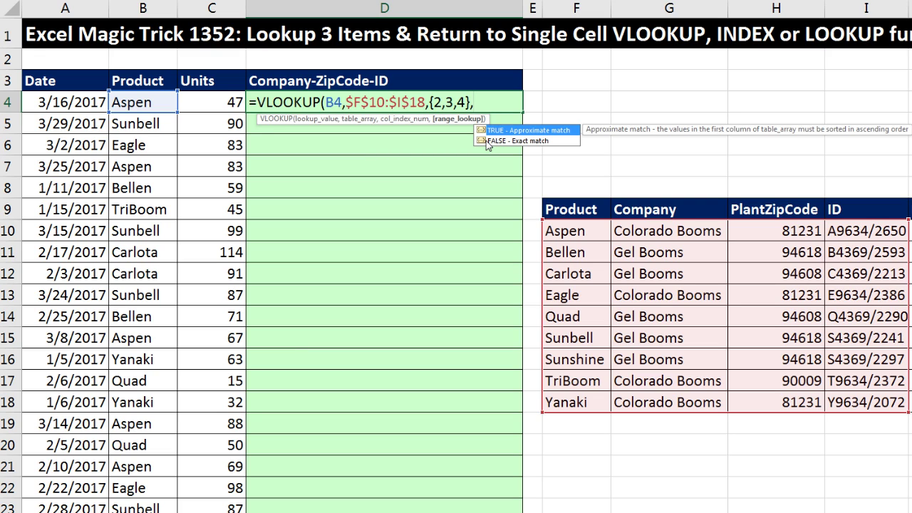
key(BackSpace)
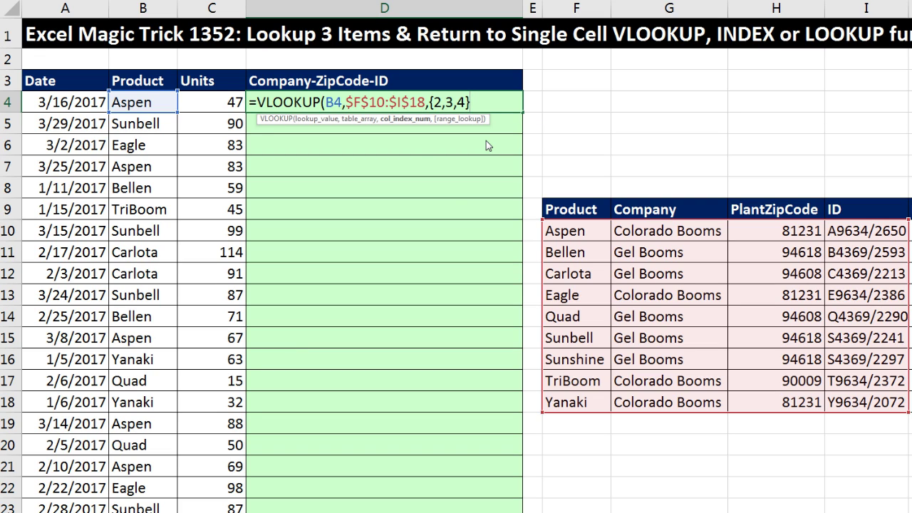
text())
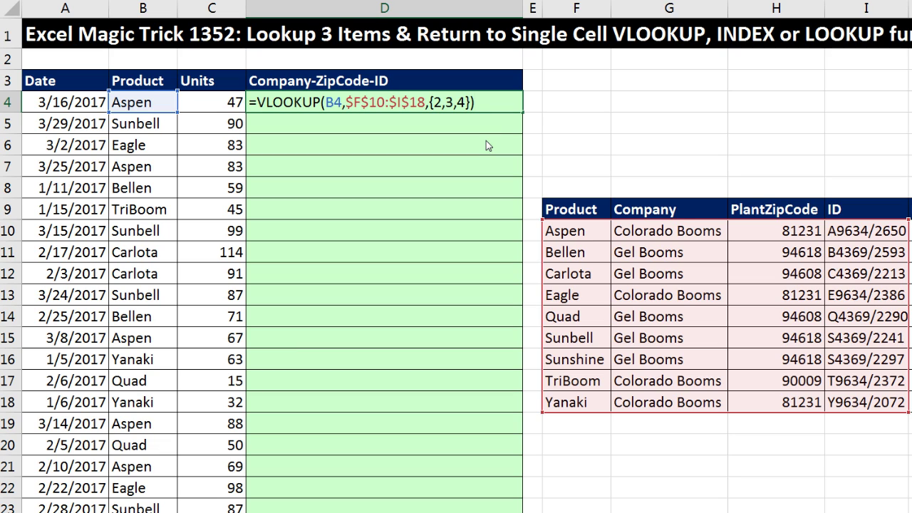
key(Return)
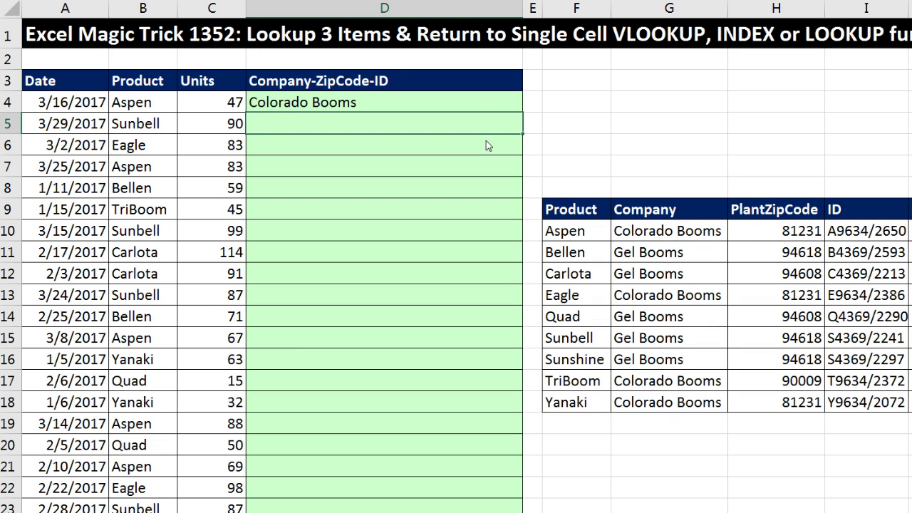
- Evaluate the D4 formula in edit mode to inspect the array it returns, and undo the evaluation
click(444, 103)
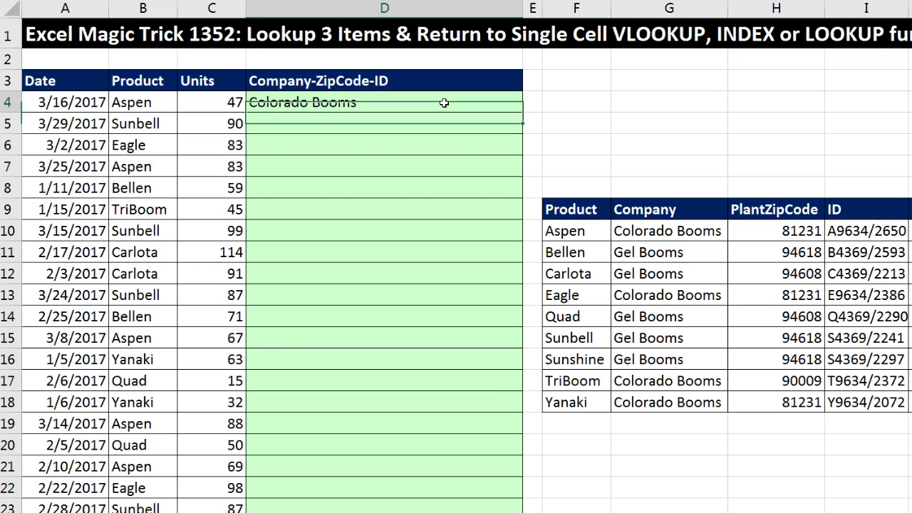
key(F2)
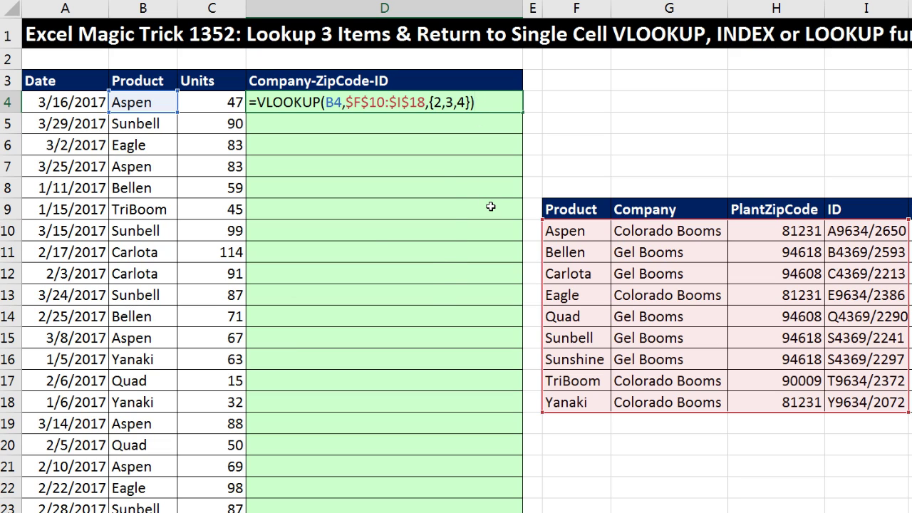
key(F9)
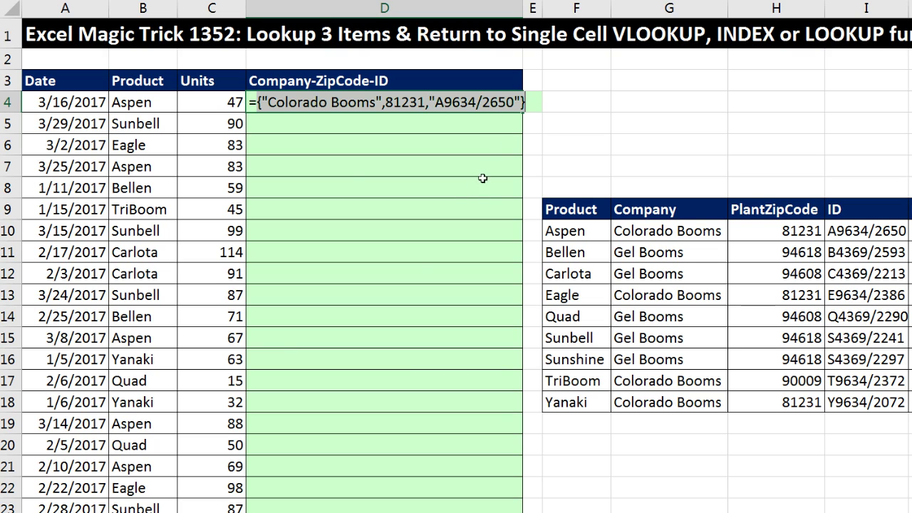
key(ctrl+z)
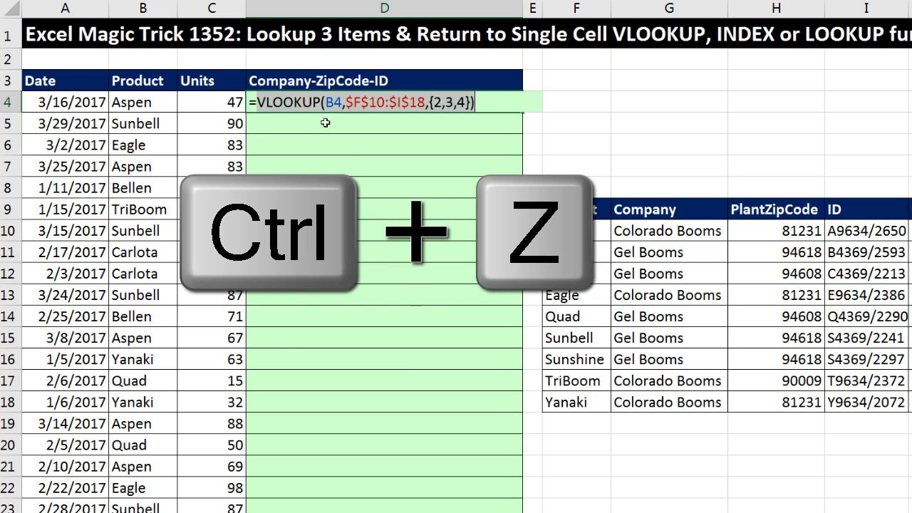
- Insert TEXTJOIN in front of the VLOOKUP in D4 with "-" as the delimiter and the ignore_empty argument left blank
click(260, 102)
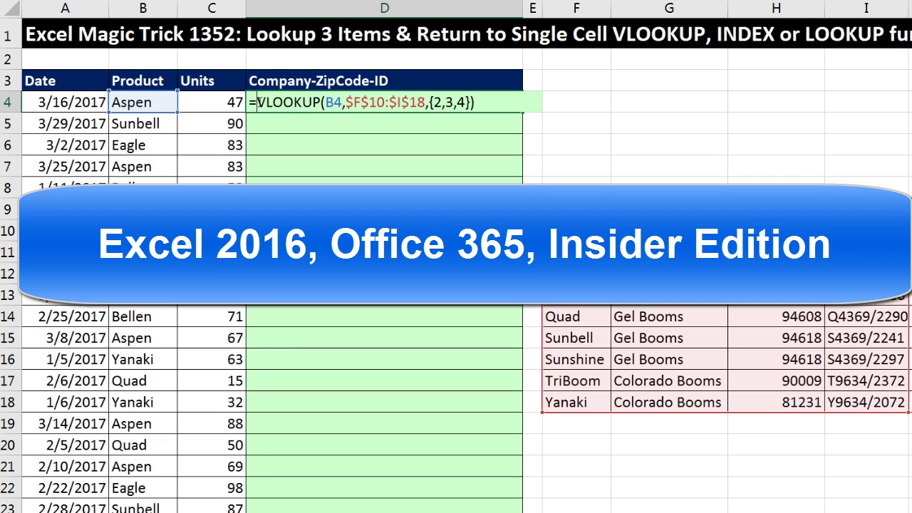
text(text)
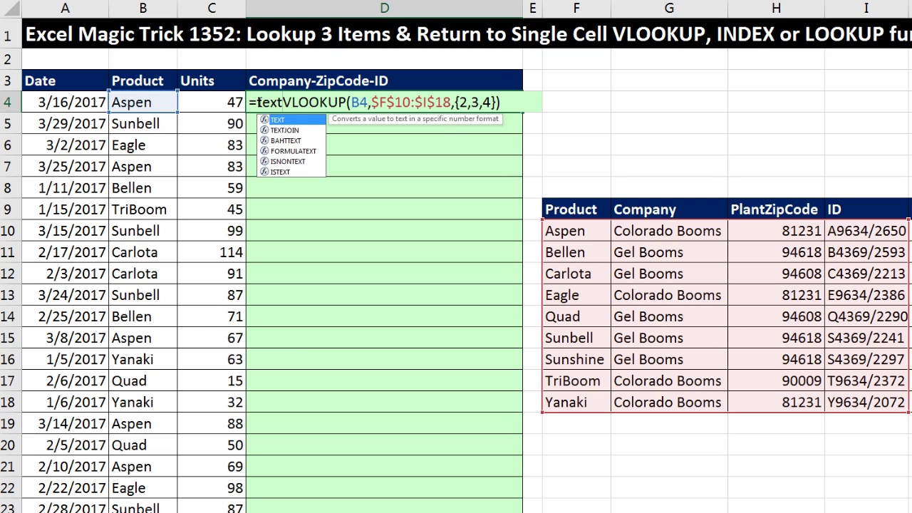
key(Down)
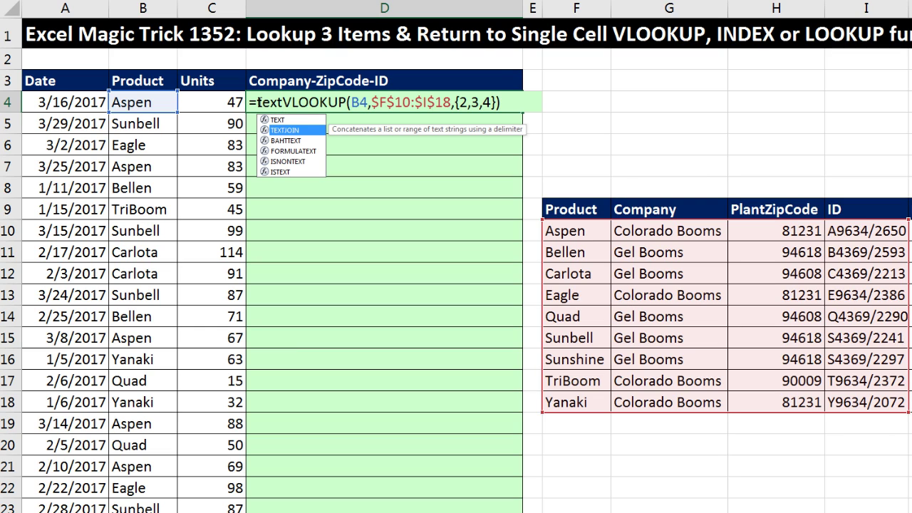
key(Tab)
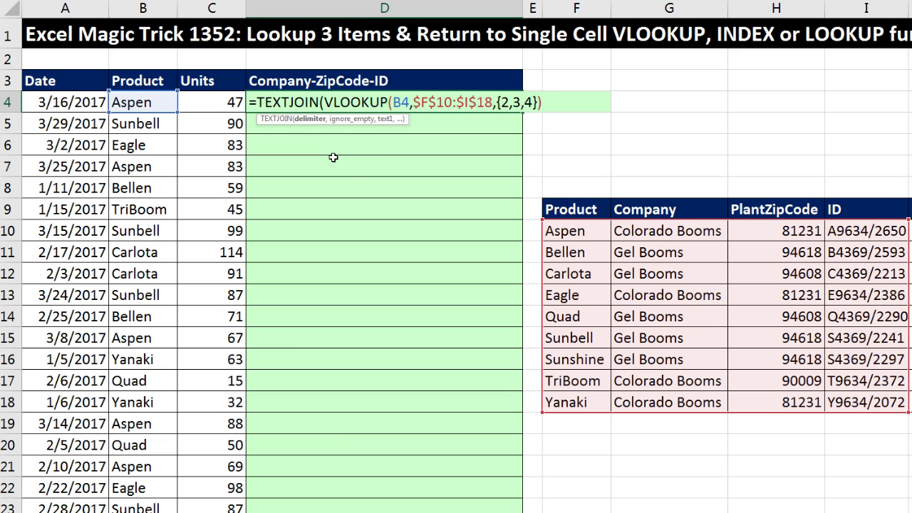
text("-)
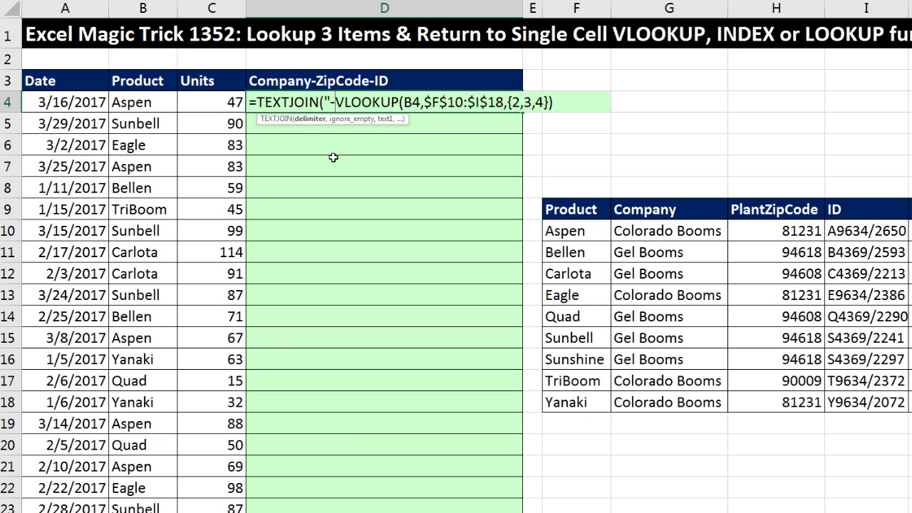
text(",)
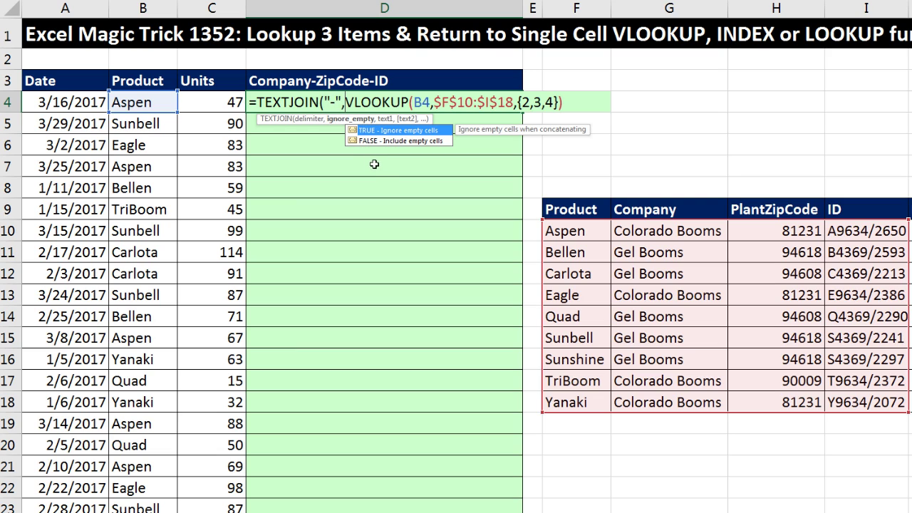
text(,)
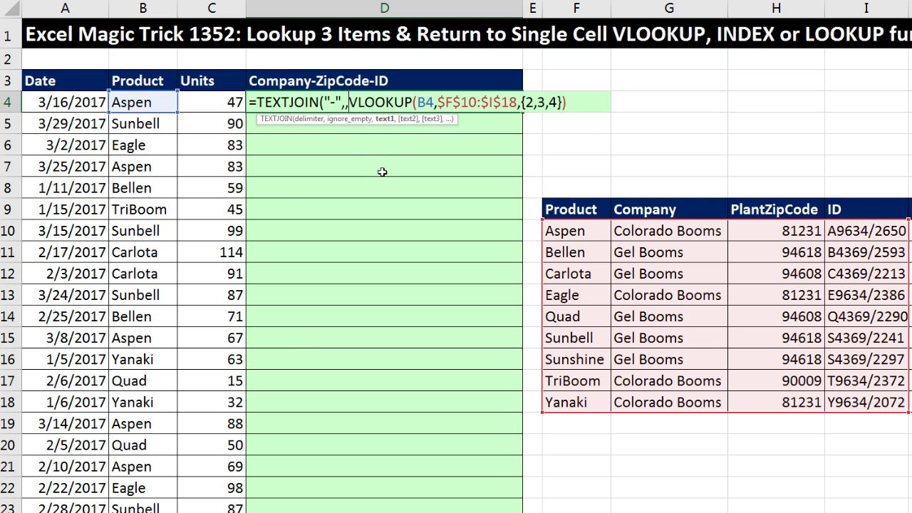
- Check that the VLOOKUP serves as TEXTJOIN's text1 argument, close the function and commit D4 as a regular formula
click(384, 119)
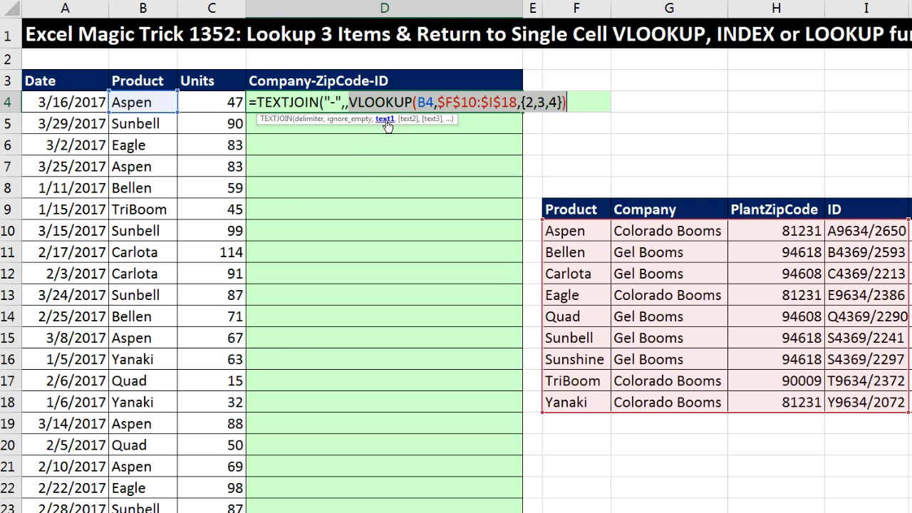
click(577, 104)
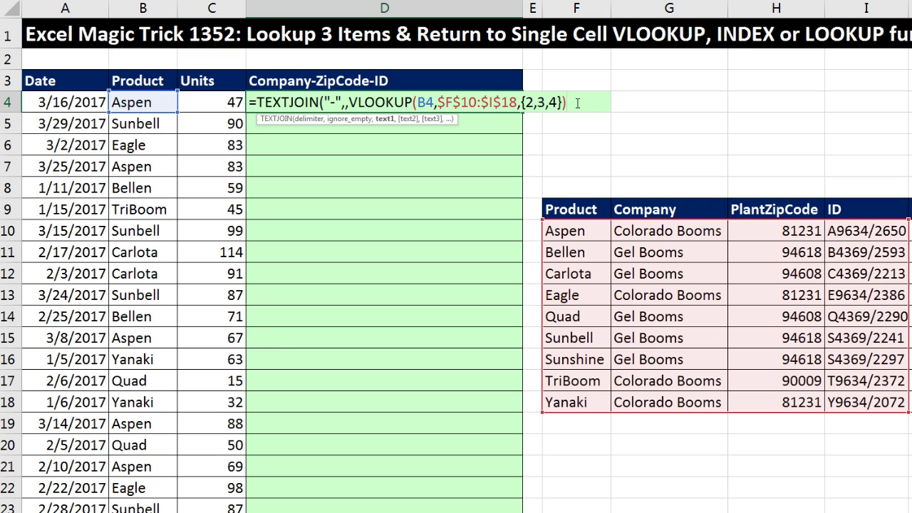
text())
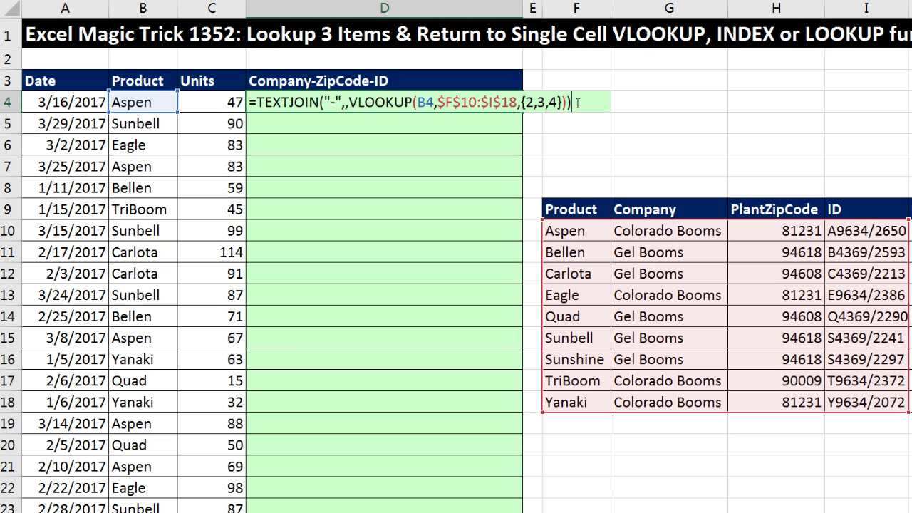
key(Return)
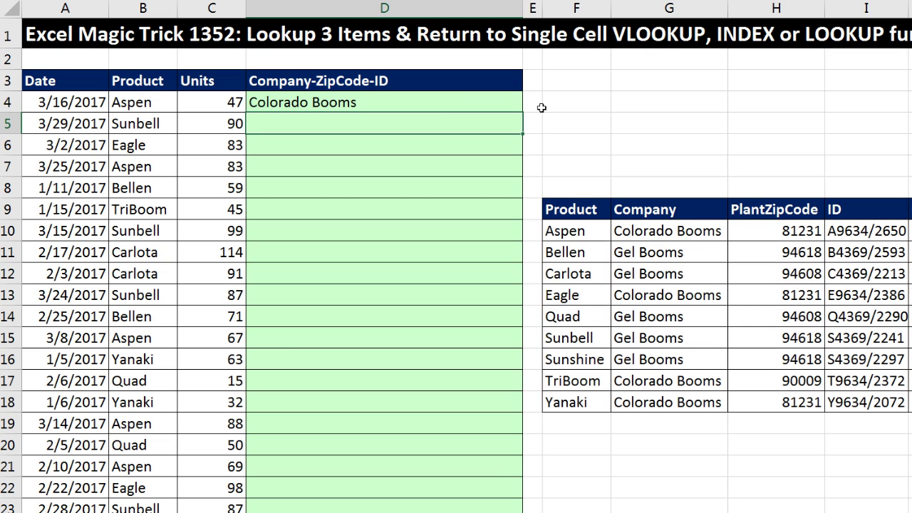
- Reopen the D4 formula, check the {2,3,4} column index argument, and re-enter it as an array formula
click(501, 104)
key(F2)
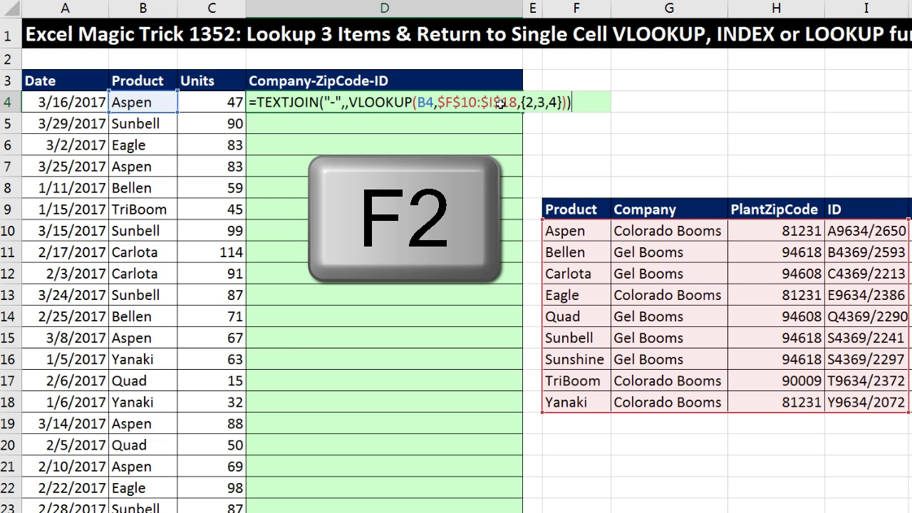
click(538, 103)
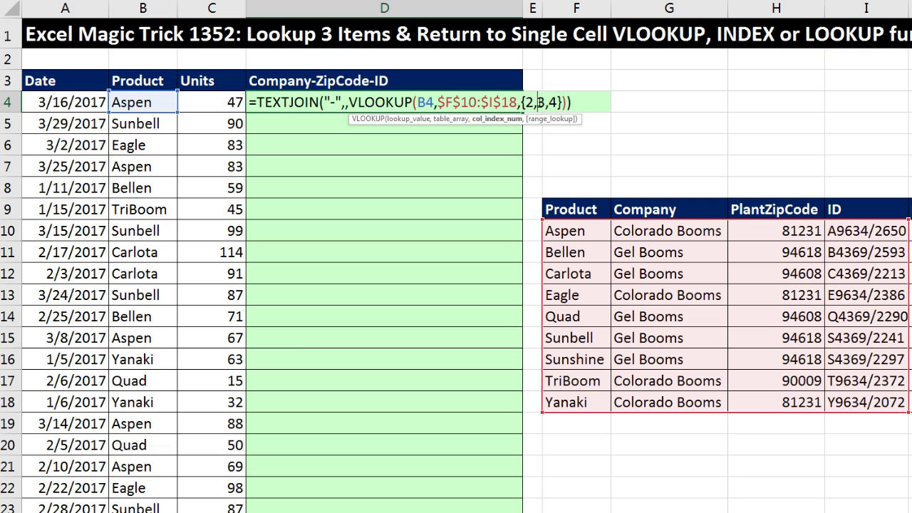
click(509, 119)
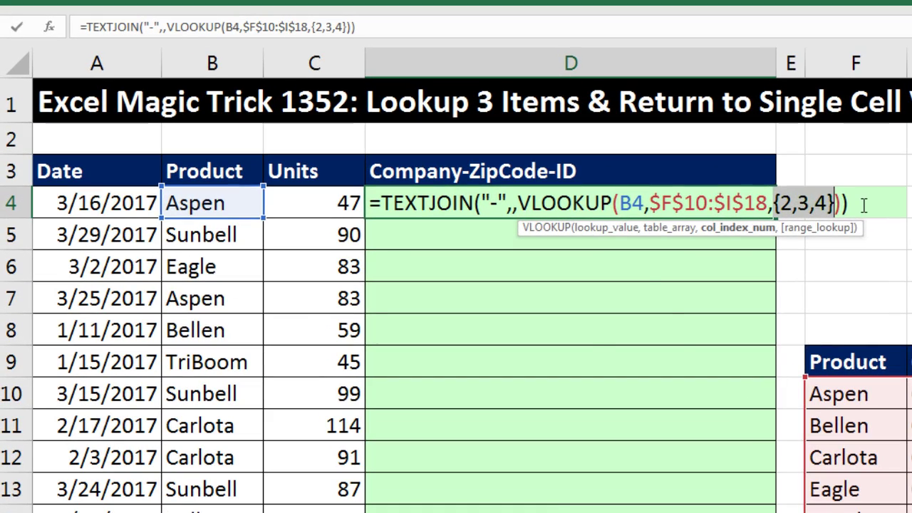
click(863, 205)
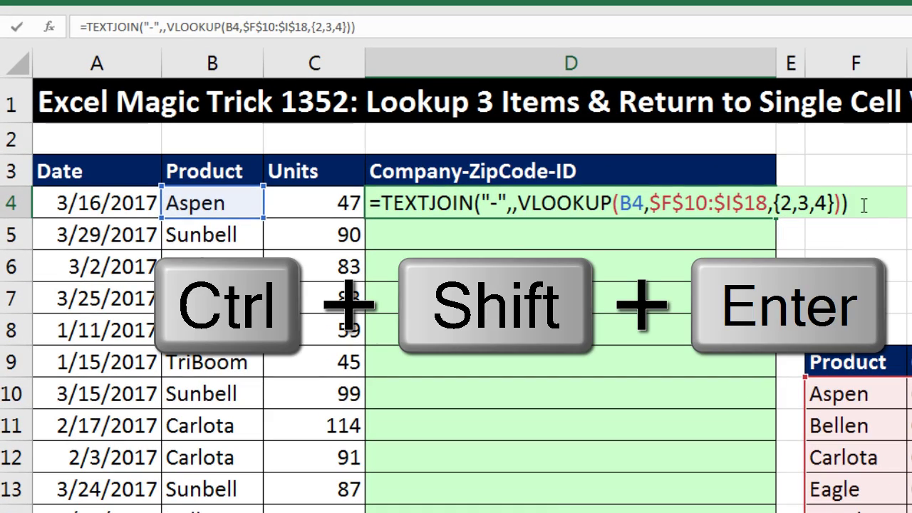
key(ctrl+shift+Return)
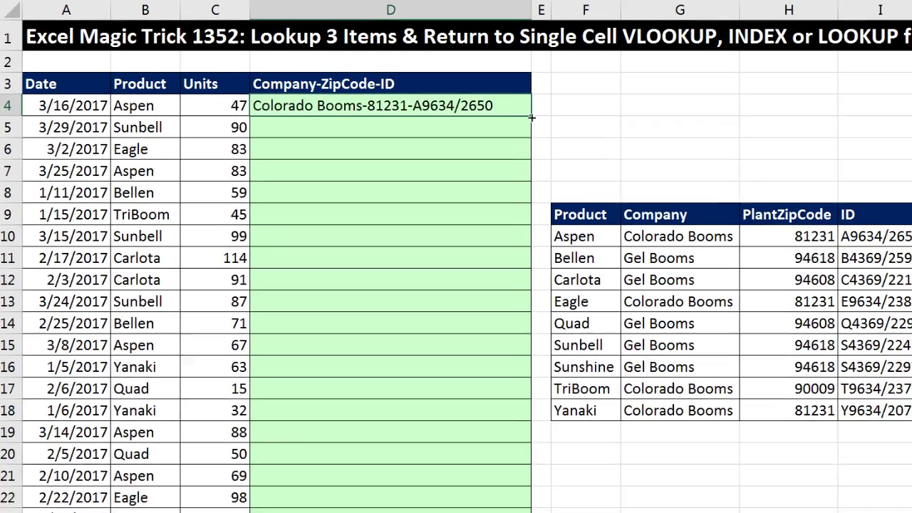
- Fill the D4 array formula down the Company-ZipCode-ID column, check the cell references in D10 and commit that cell as a regular formula
double_click(771, 219)
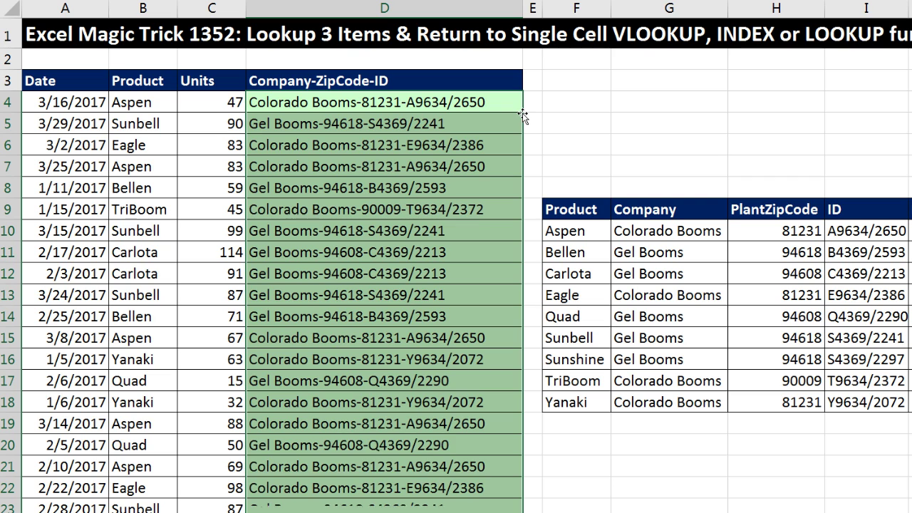
click(292, 235)
key(F2)
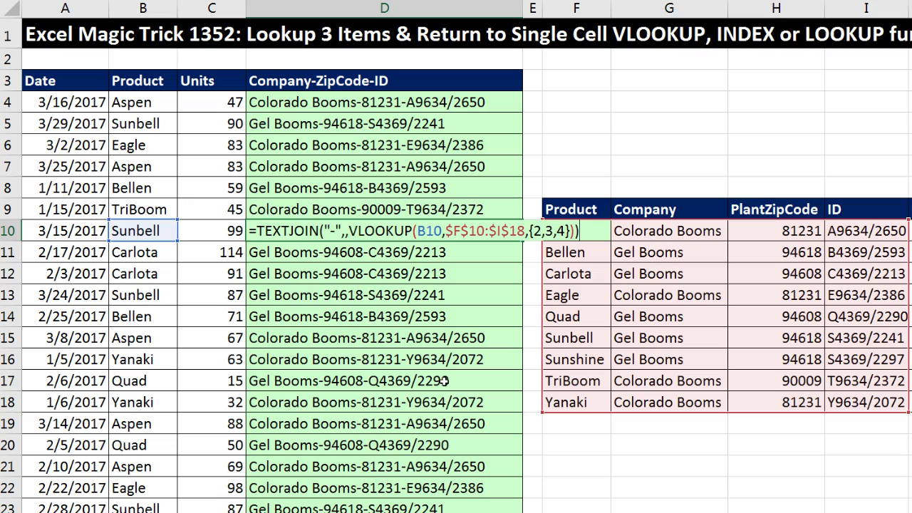
key(Return)
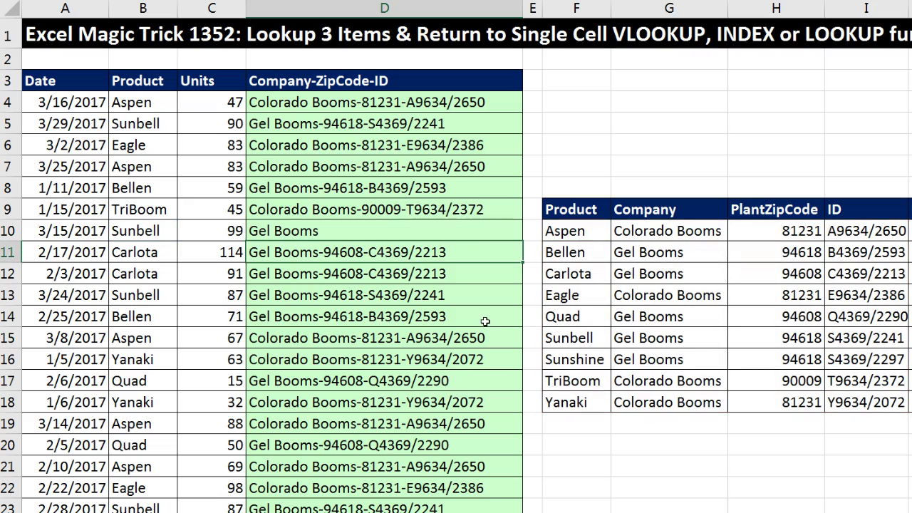
- Re-enter the TEXTJOIN formula in D10 as an array formula, and reopen it to check before cancelling the edit
click(461, 229)
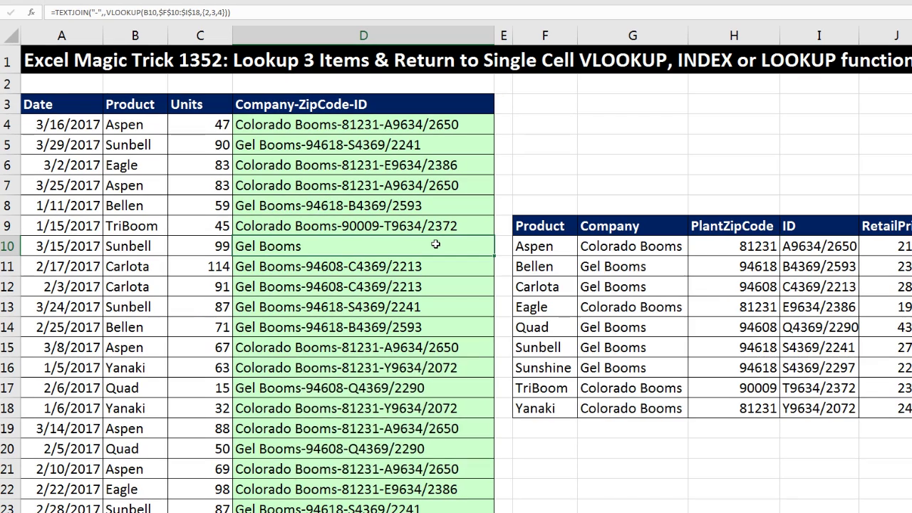
key(F2)
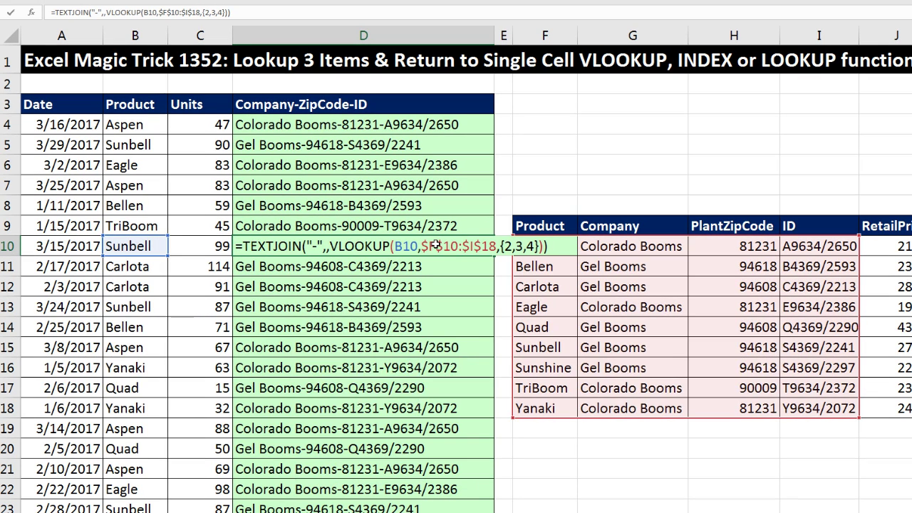
key(ctrl+shift+Return)
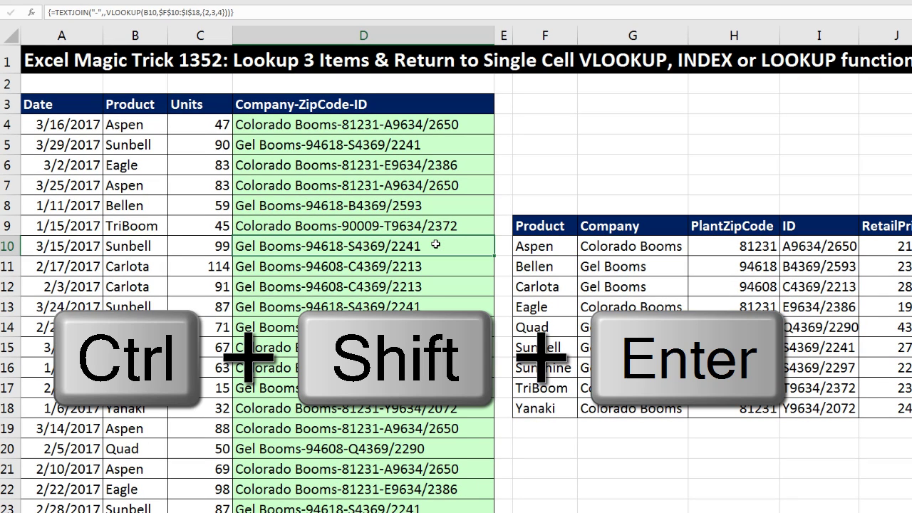
key(F2)
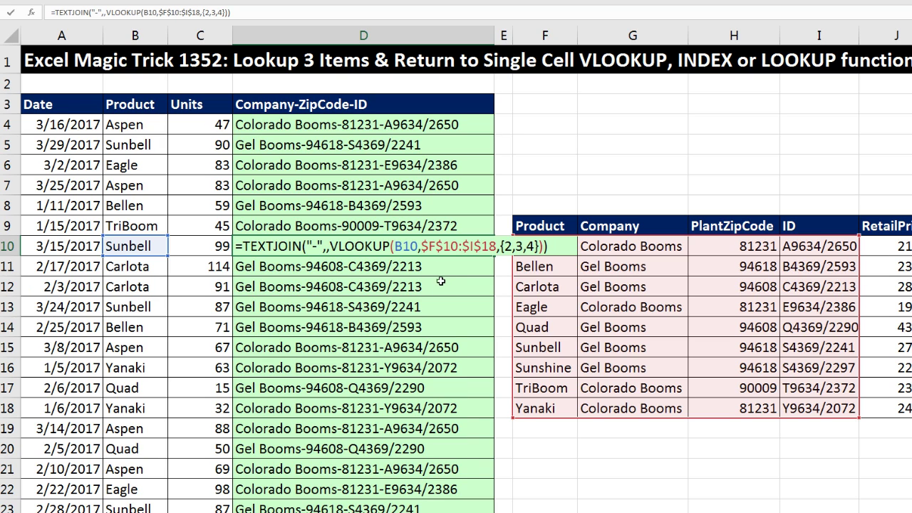
key(Escape)
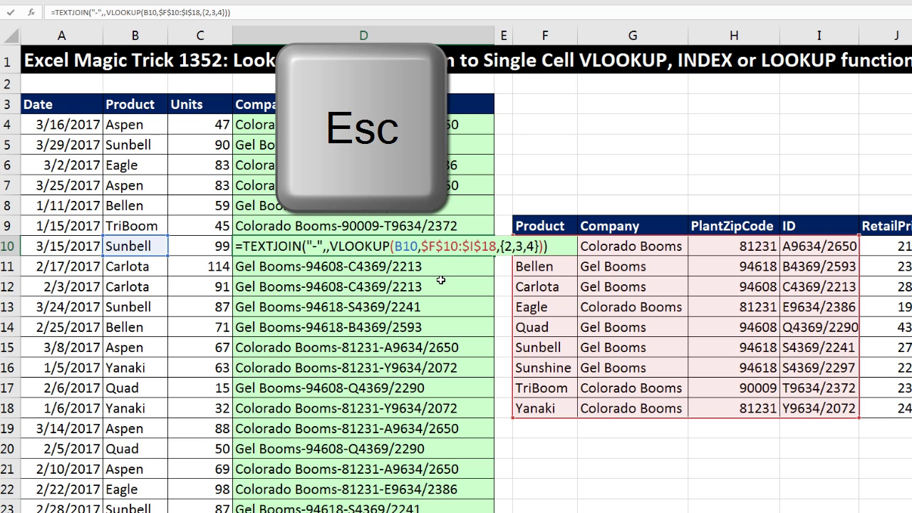
key(Escape)
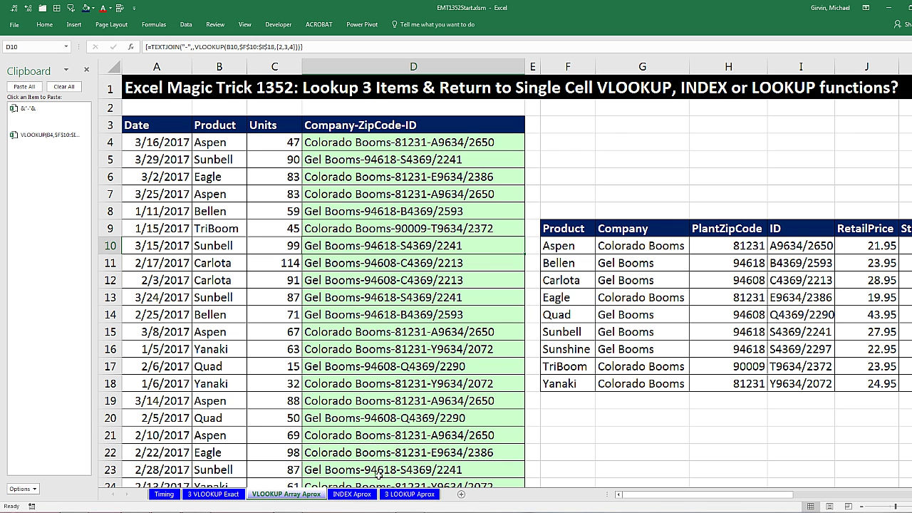
- Switch to the INDEX Aprox sheet, select D4 under Company-ZipCode-ID and close the Clipboard pane
click(351, 494)
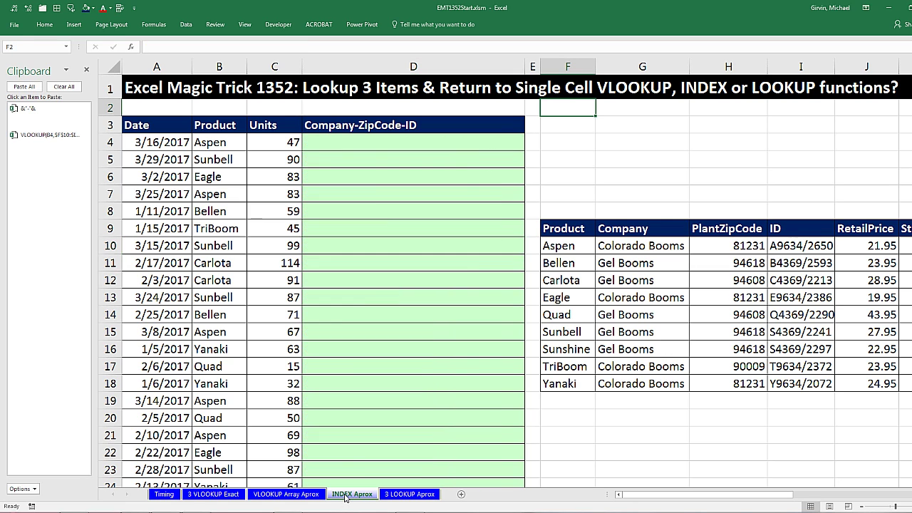
key(Down)
click(395, 144)
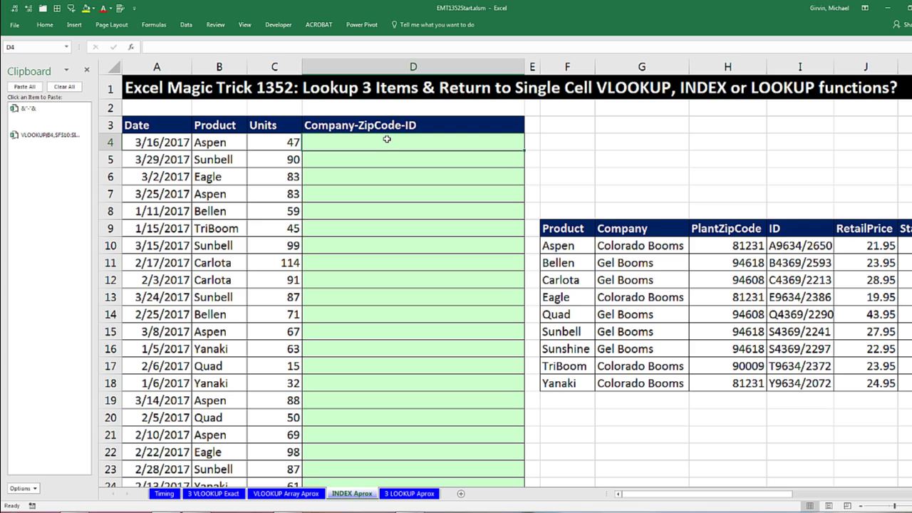
click(86, 69)
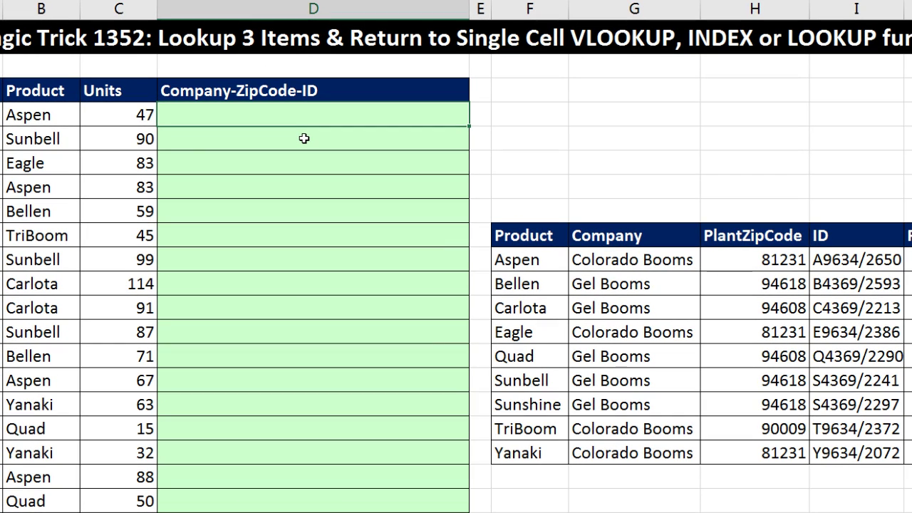
- Start an INDEX function in D4 with the absolute Company range $G$10:$G$18 followed by &"-"&, and copy that joiner
text(=in)
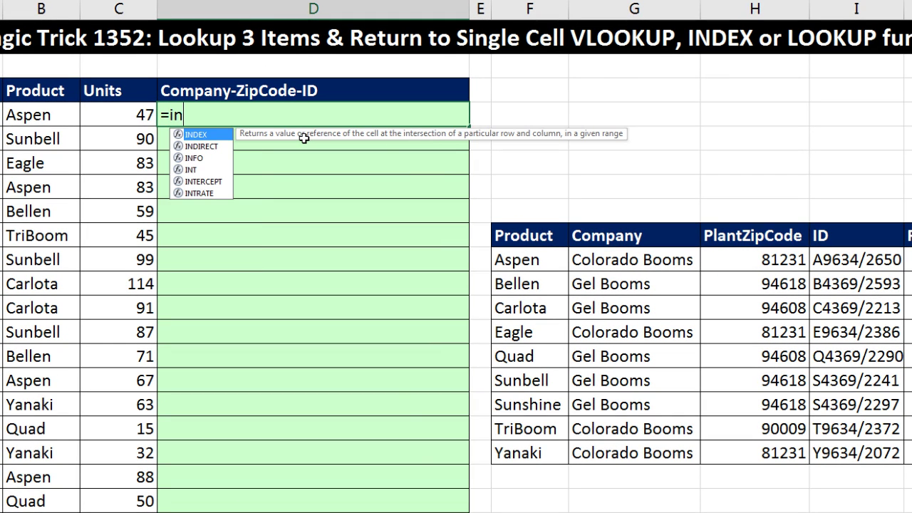
key(Tab)
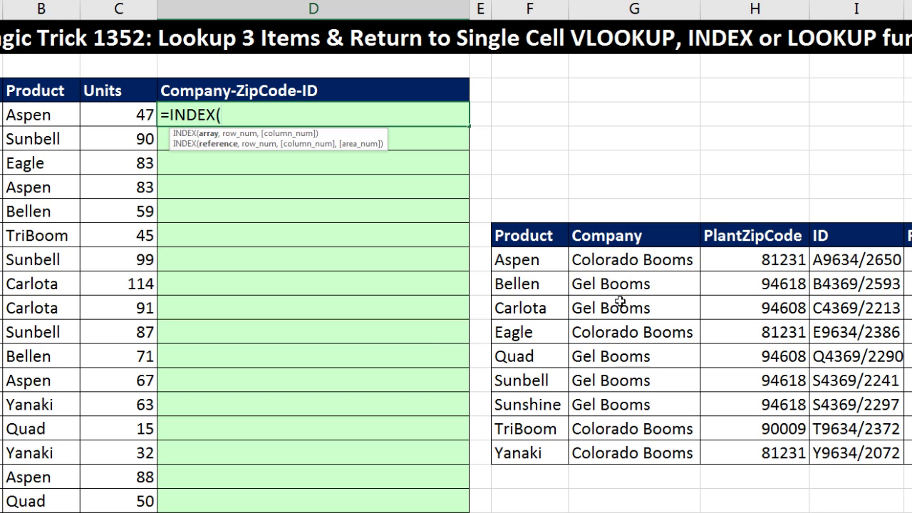
drag(607, 264, 639, 456)
key(F4)
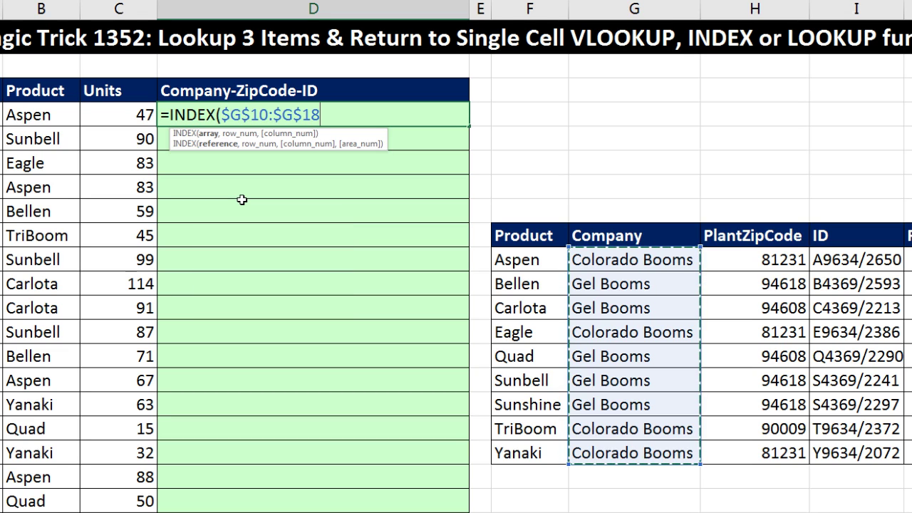
text(&")
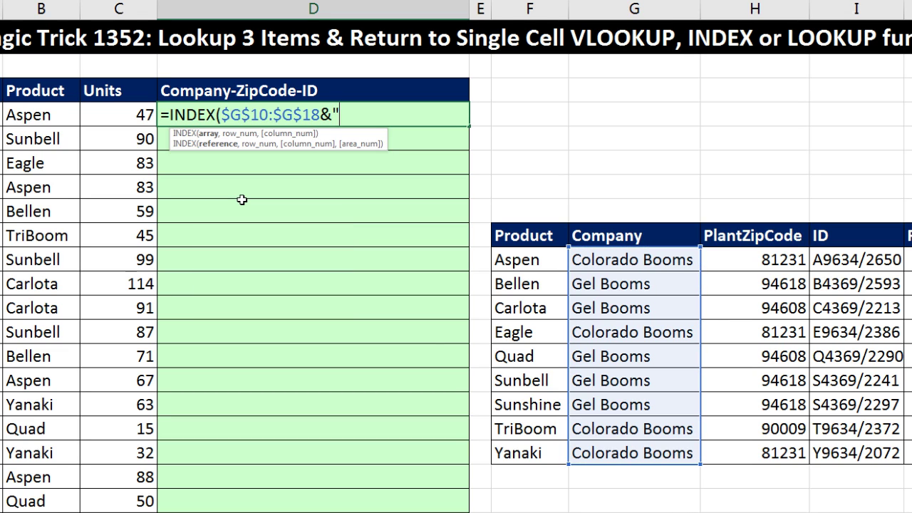
text(-"&)
drag(320, 115, 364, 115)
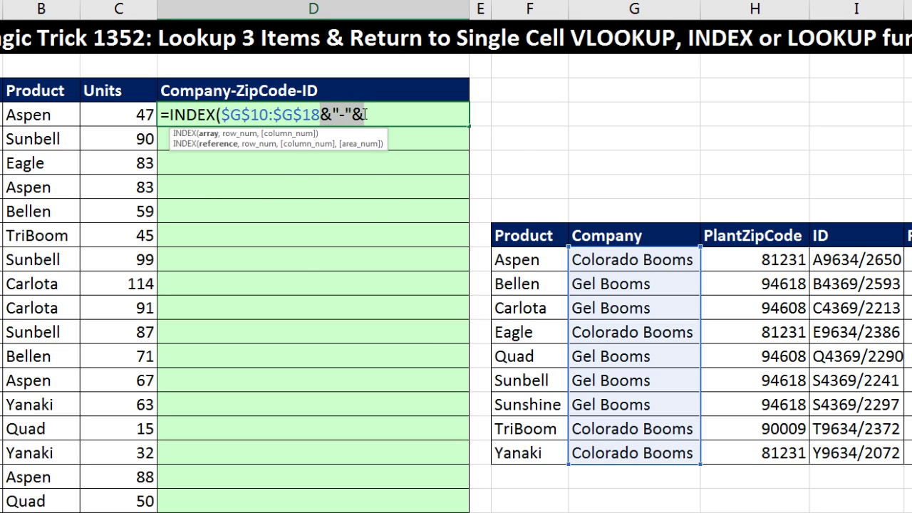
key(ctrl+c)
click(364, 114)
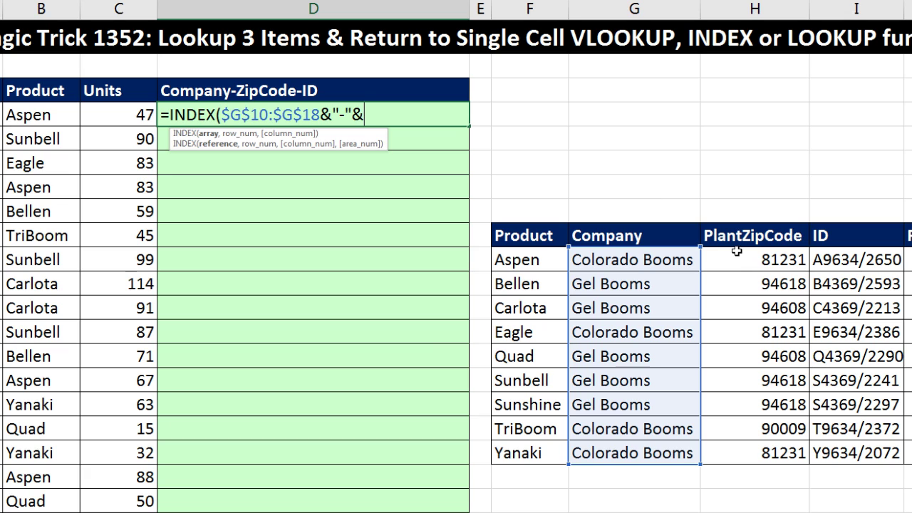
- Extend INDEX's array argument with the absolute PlantZipCode and ID ranges as $H$10:$H$18&"-"&$I$10:$I$18
drag(741, 259, 773, 457)
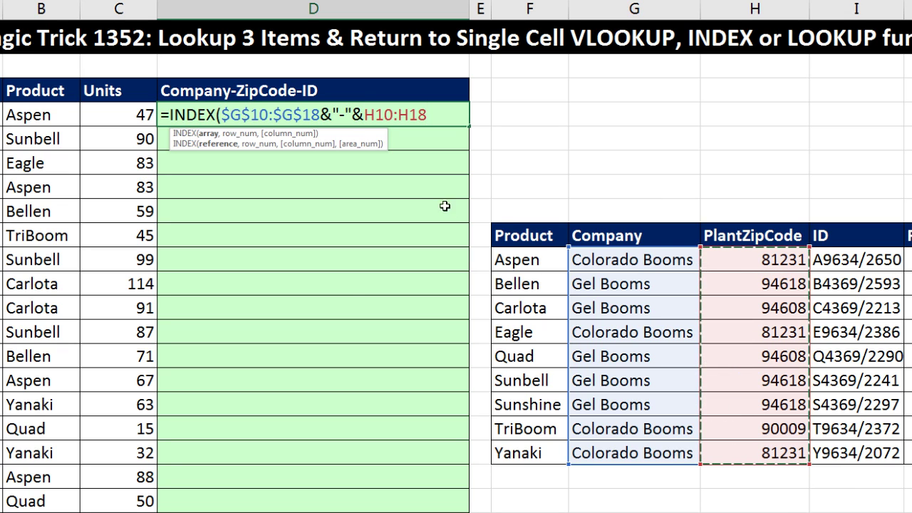
key(F4)
key(ctrl+v)
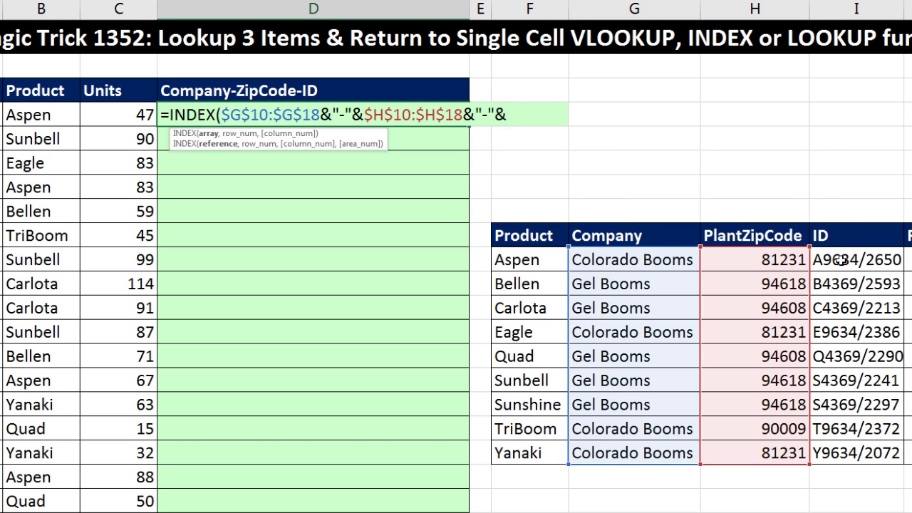
drag(840, 261, 849, 435)
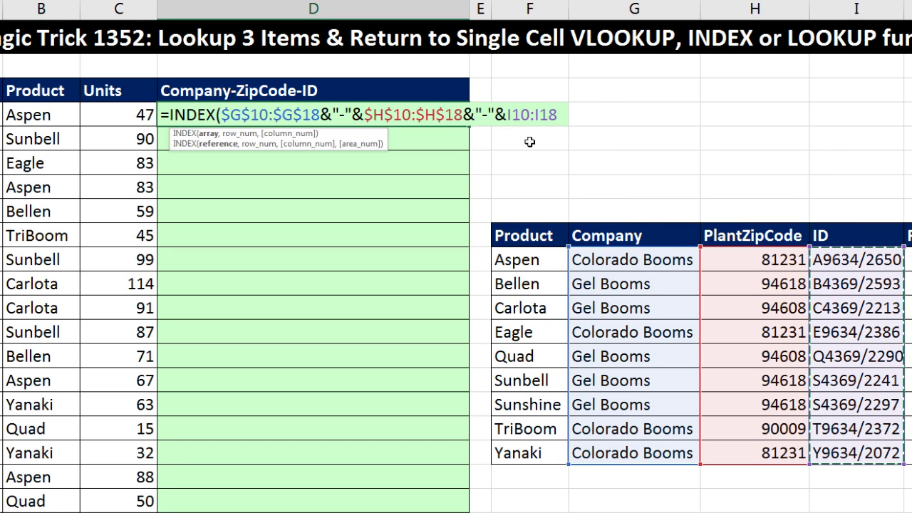
key(F4)
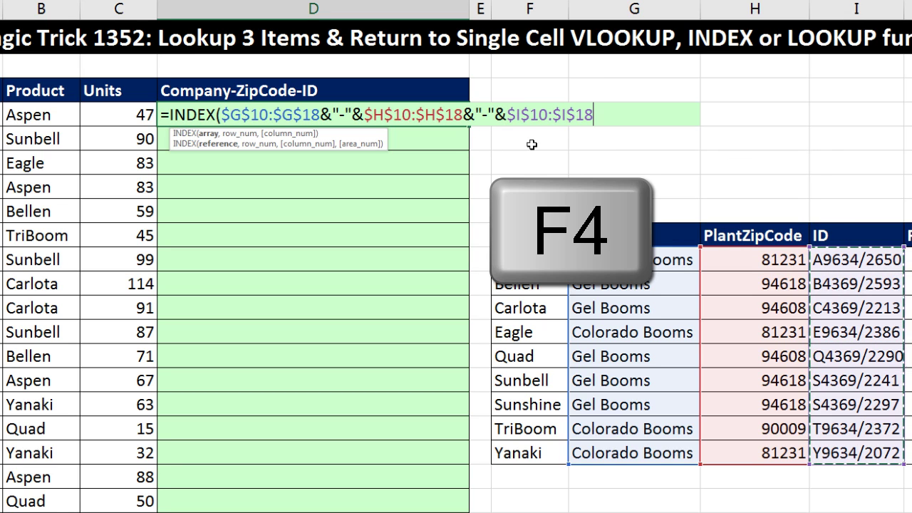
- Evaluate INDEX's joined array argument to inspect its items, undo the evaluation and move the function tooltip clear of the formula
click(208, 136)
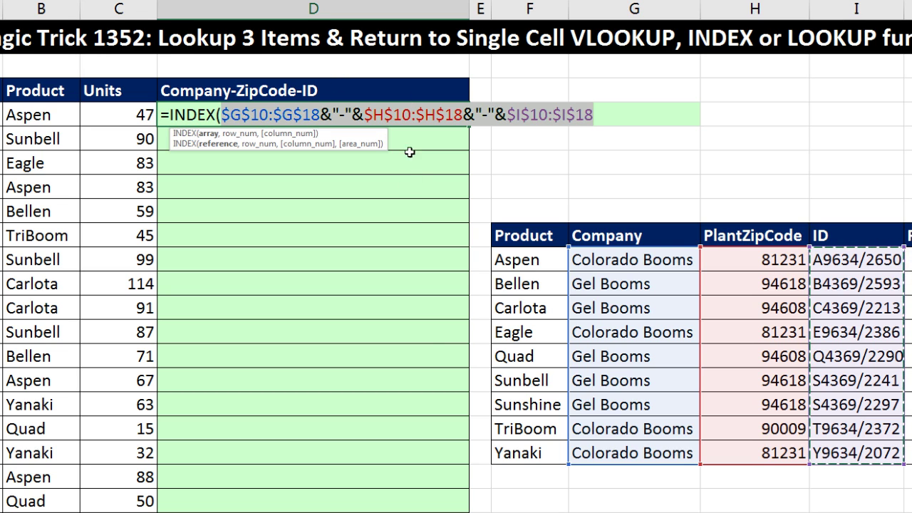
key(F9)
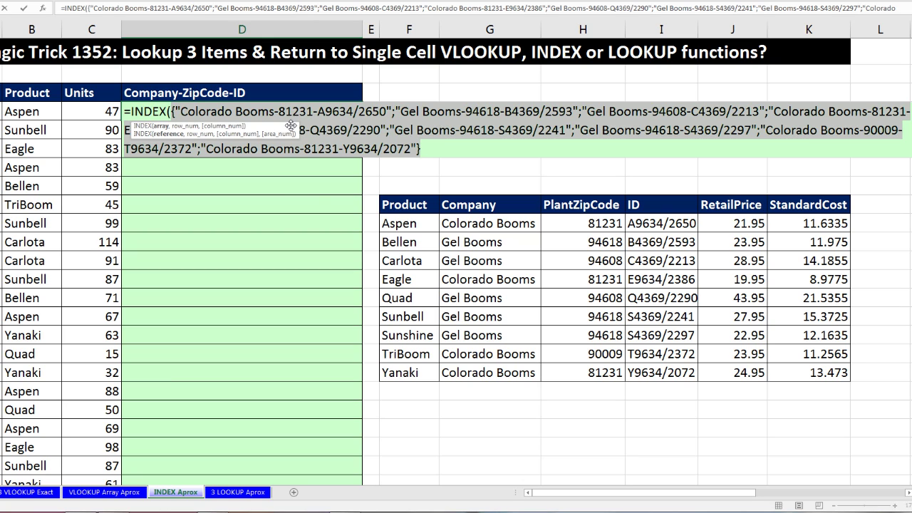
drag(293, 122, 316, 185)
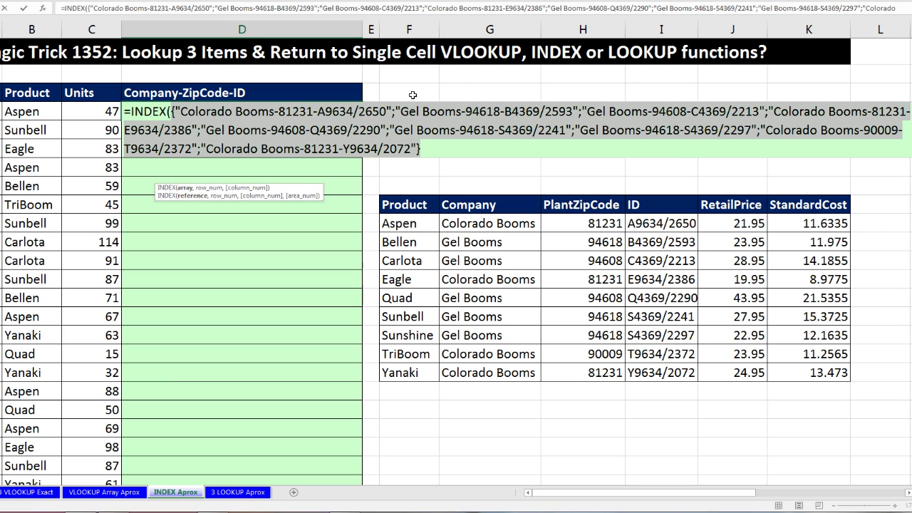
key(ctrl+z)
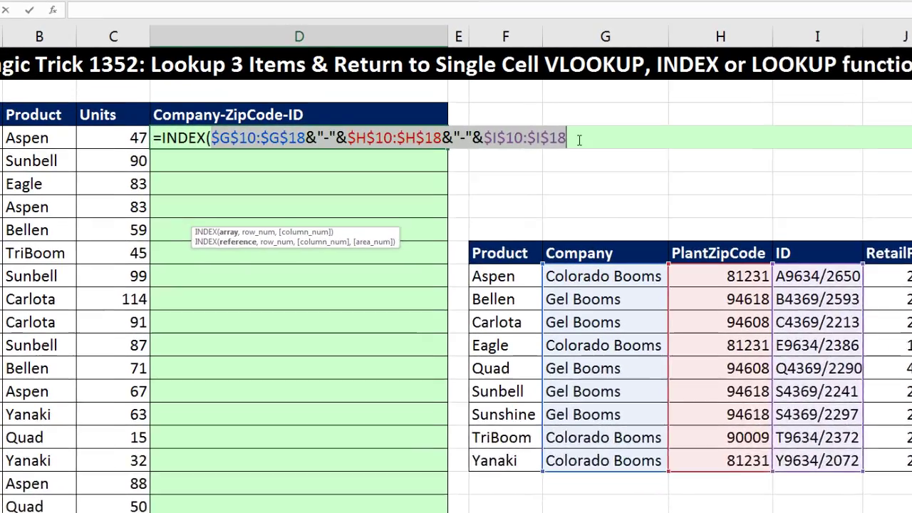
click(518, 116)
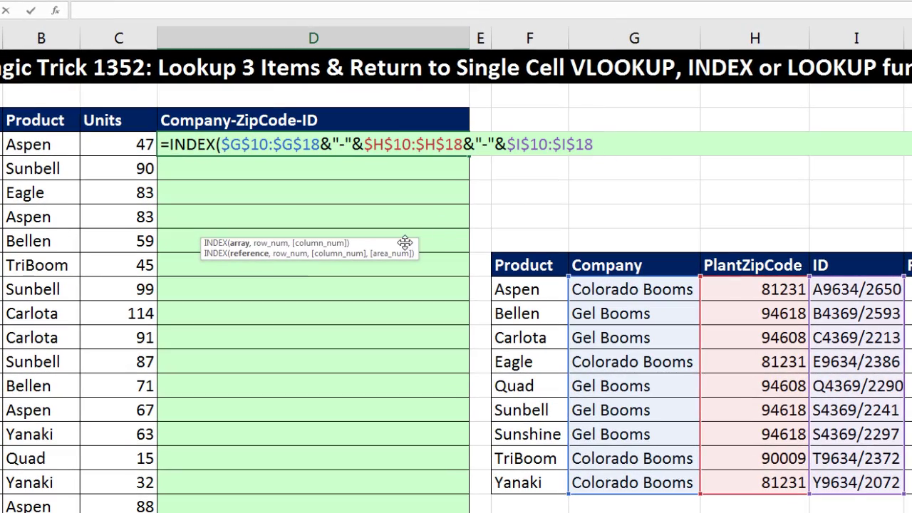
drag(616, 205, 638, 191)
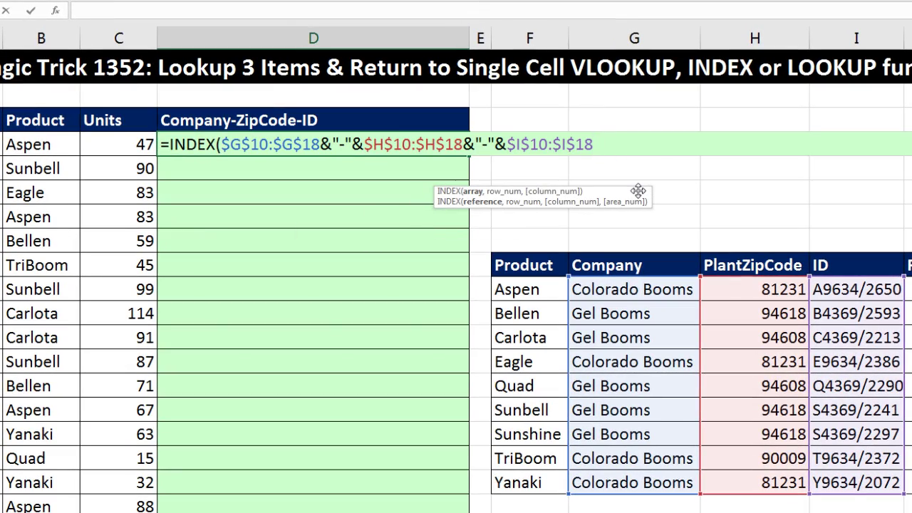
- Add MATCH(B4,$F$10:$F$18) as INDEX's row_num argument with match_type omitted, check that argument and close the INDEX function
text(,)
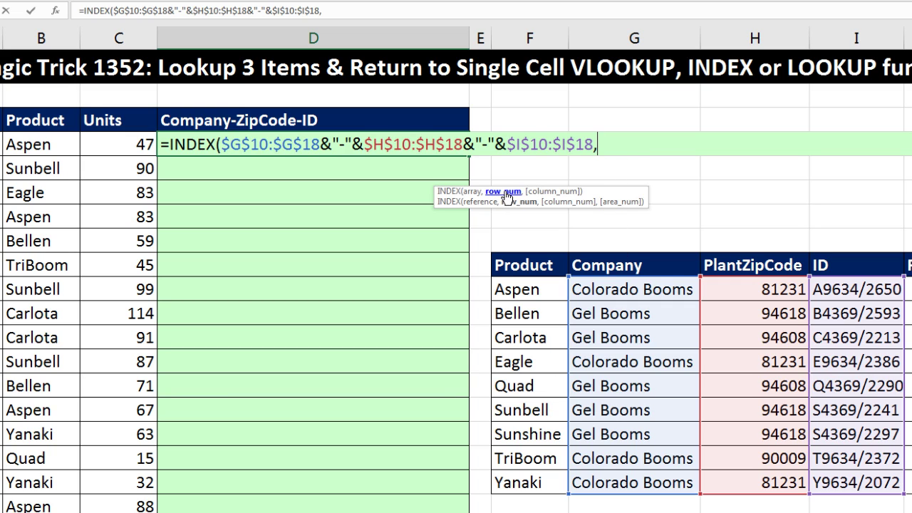
text(mat)
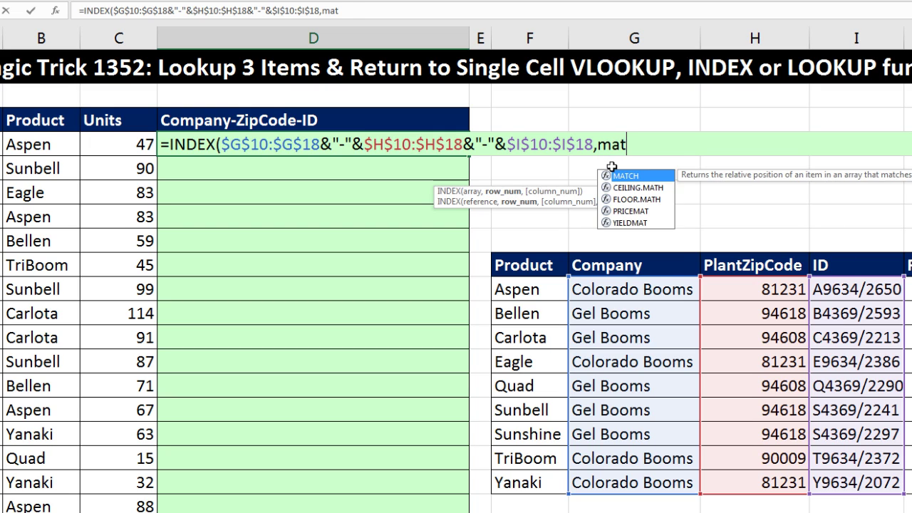
key(Tab)
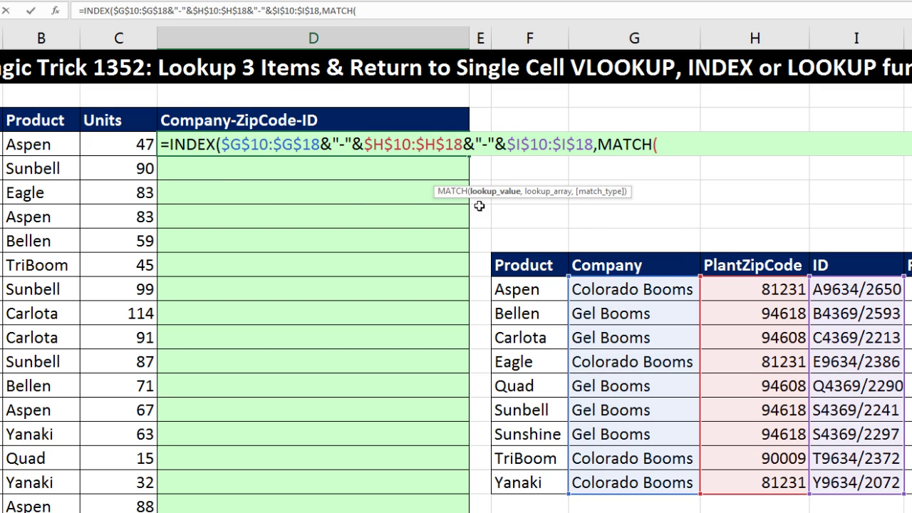
click(21, 146)
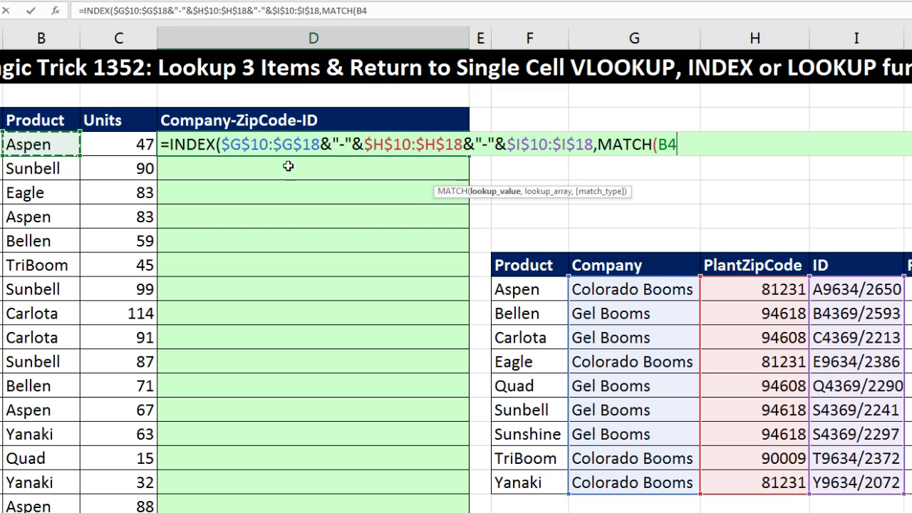
text(,)
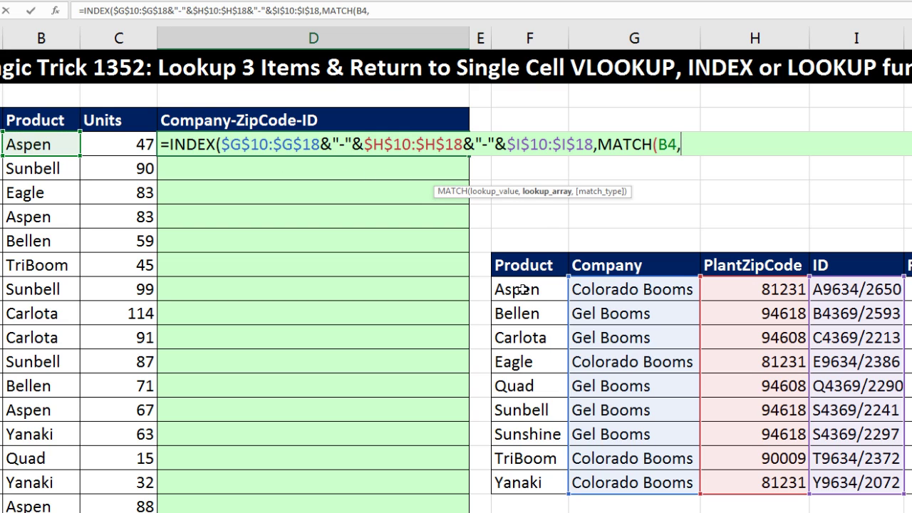
drag(524, 290, 533, 478)
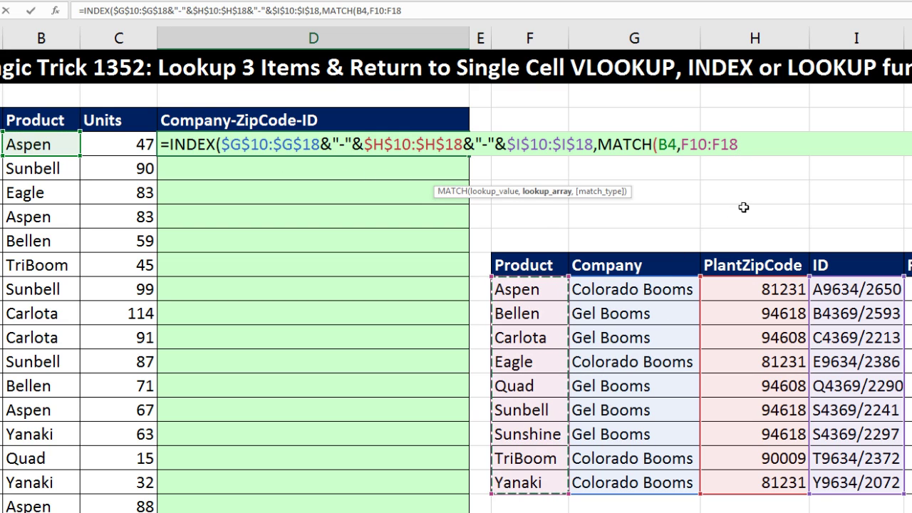
key(F4)
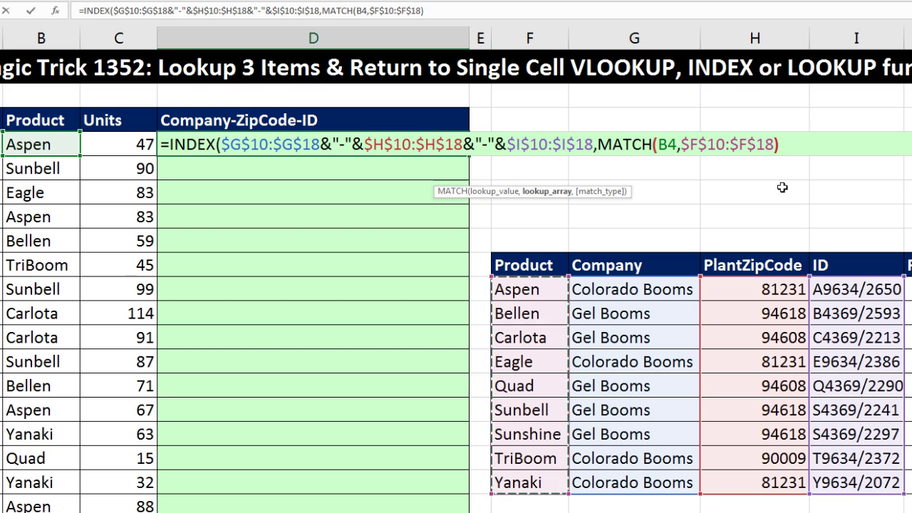
text())
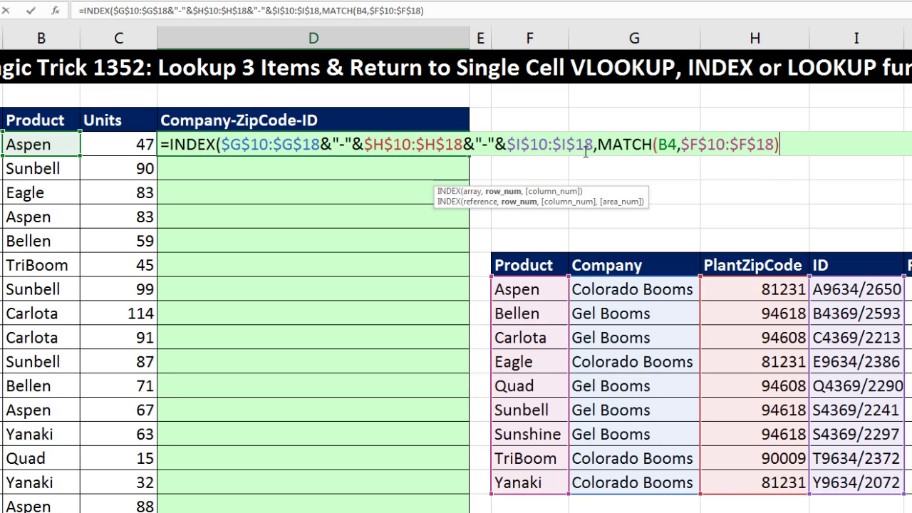
click(509, 192)
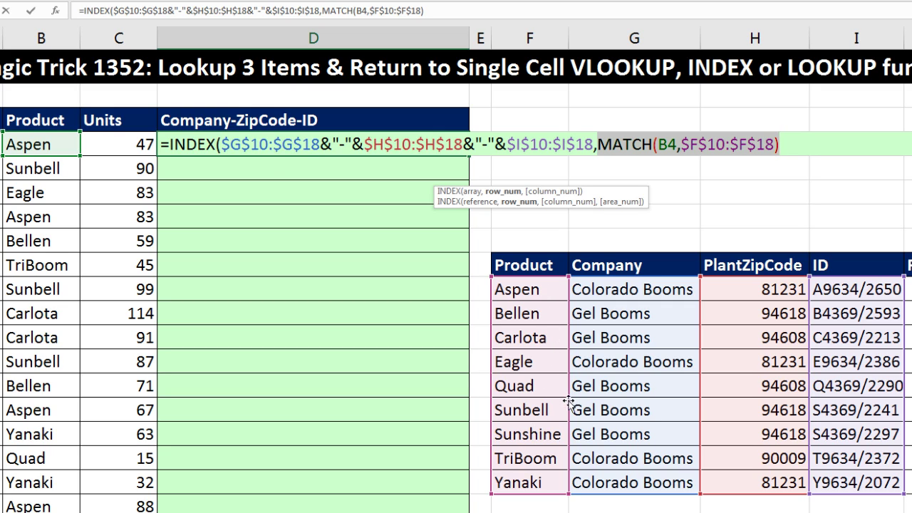
click(787, 144)
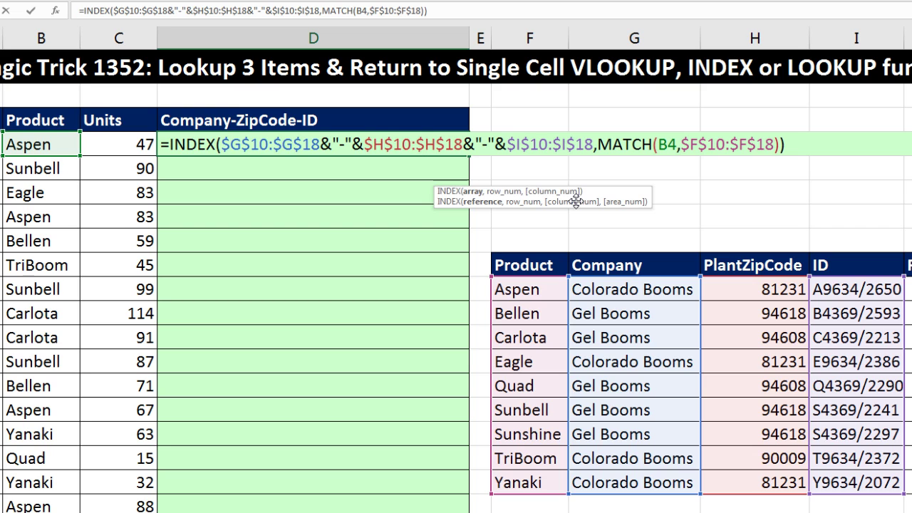
- Enter the INDEX formula in D4, fill it down the Company-ZipCode-ID column and check the copied formula in D12
key(ctrl+Return)
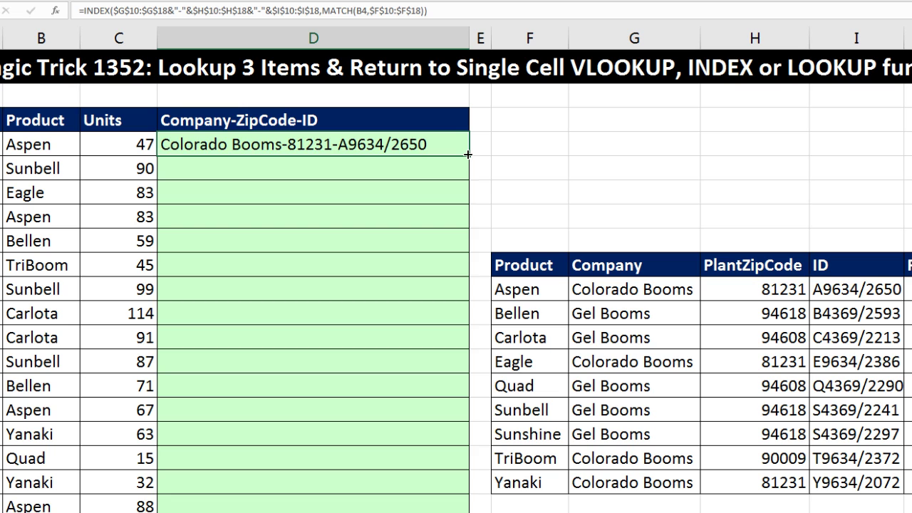
double_click(468, 155)
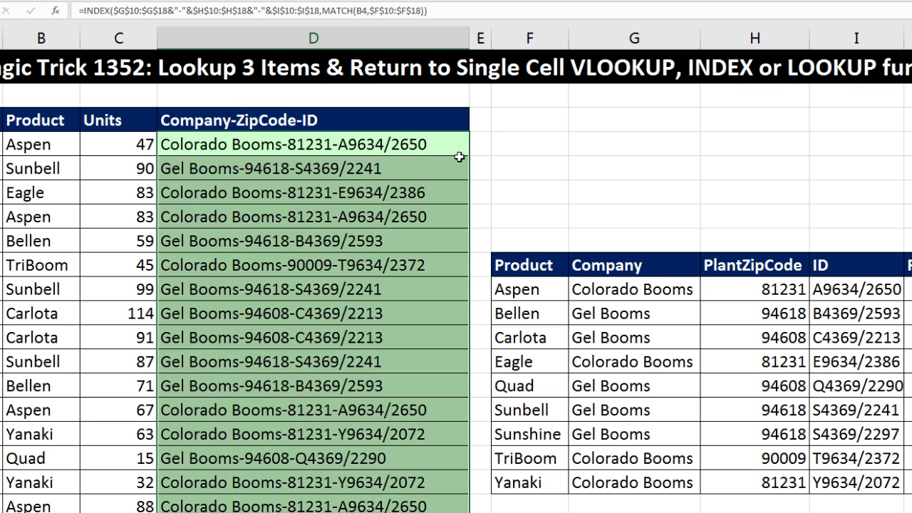
click(311, 335)
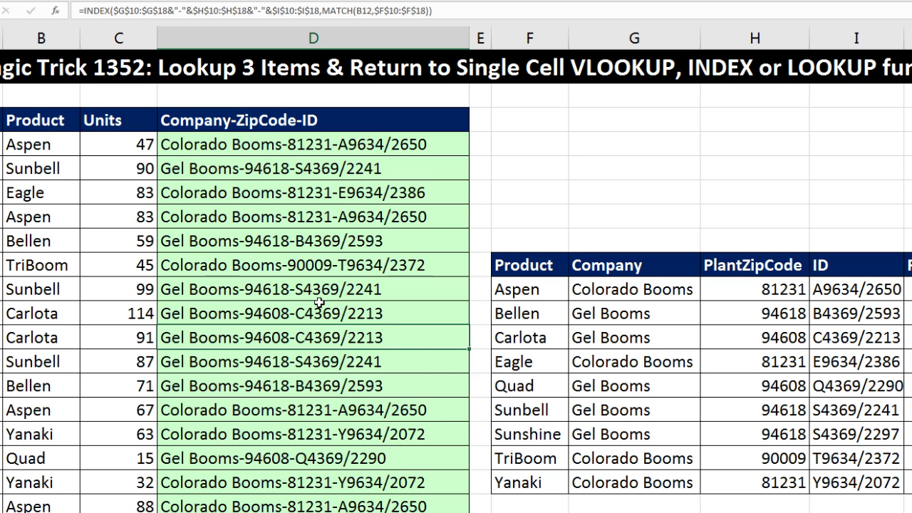
key(F2)
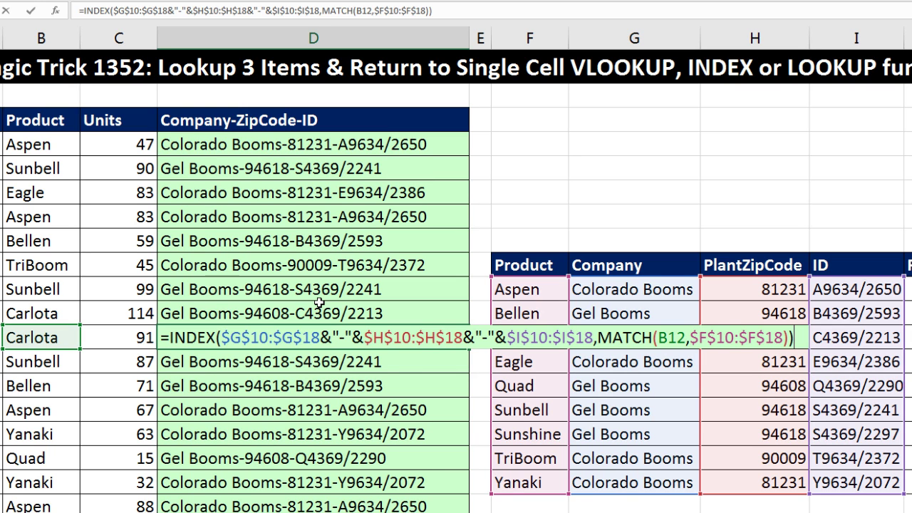
key(Escape)
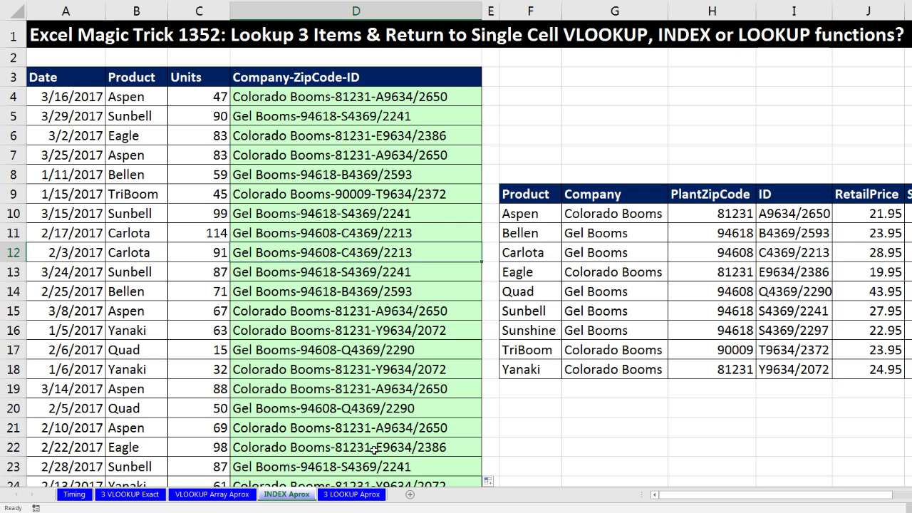
- Open the 3 LOOKUP Aprox sheet
click(339, 494)
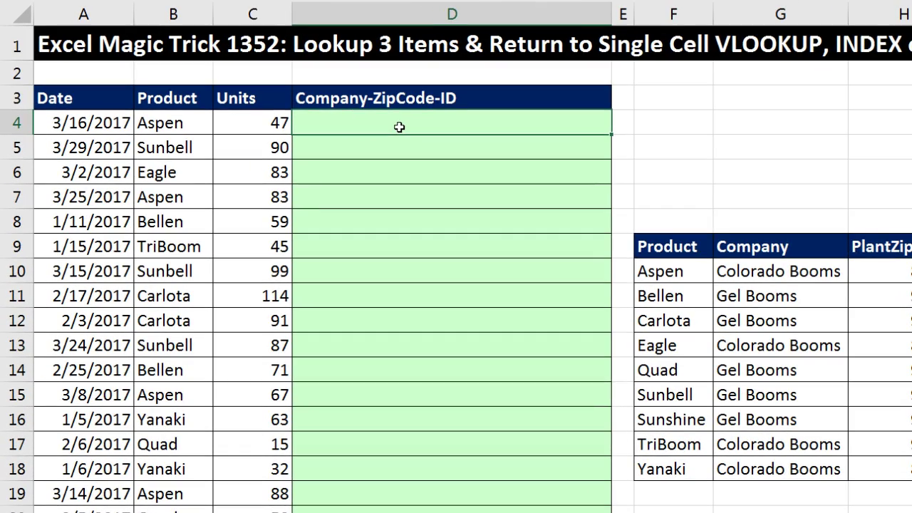
text(=vl)
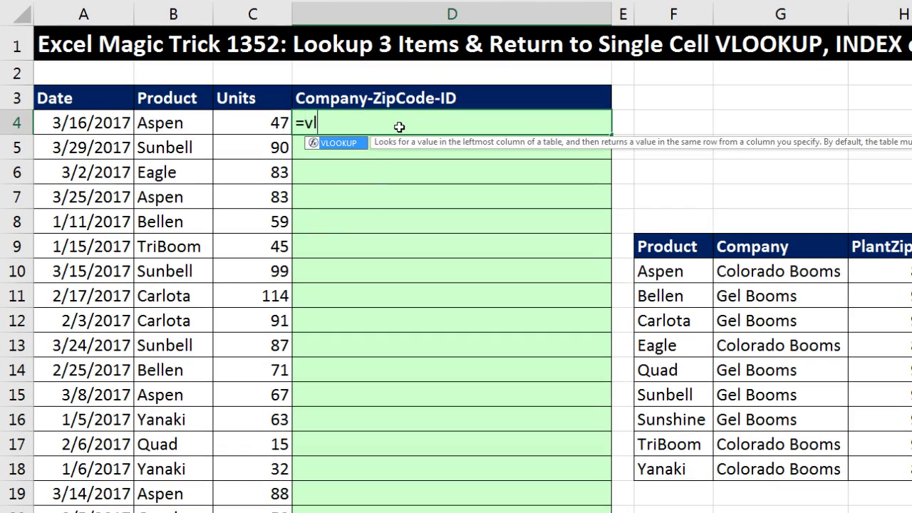
key(Tab)
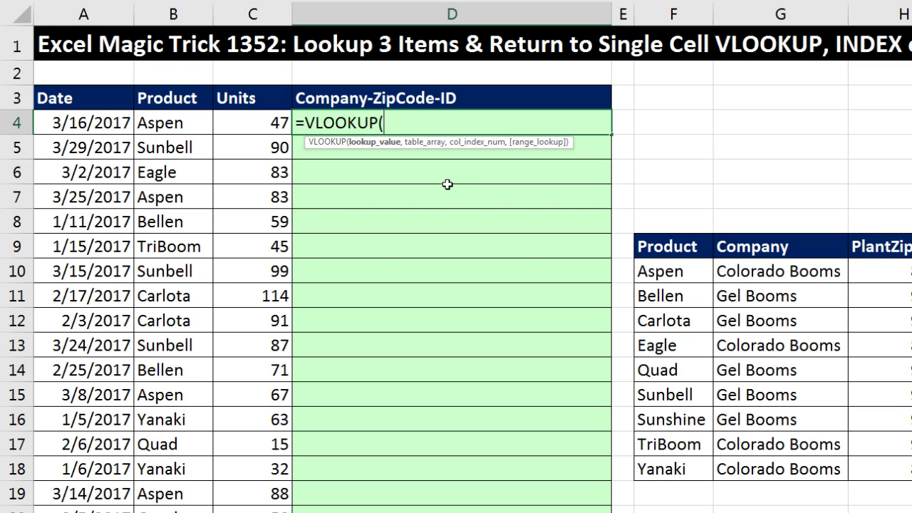
text(,,)
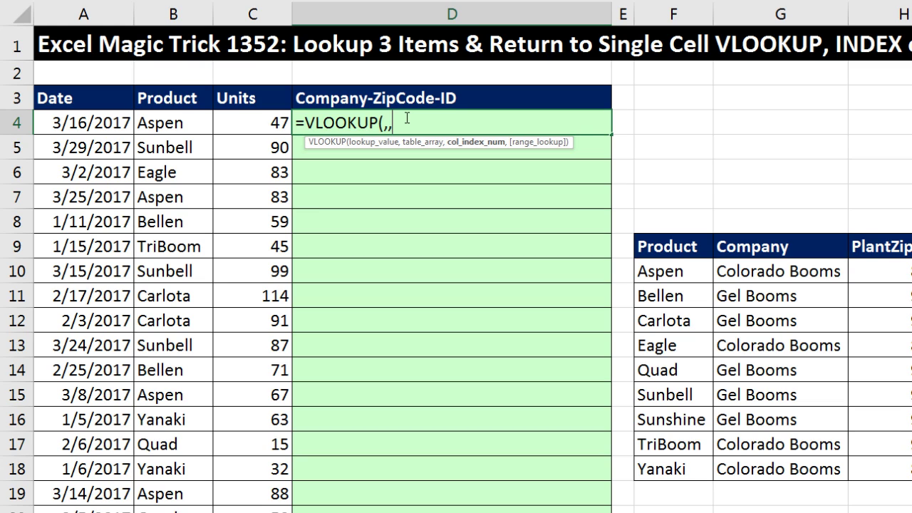
key(Escape)
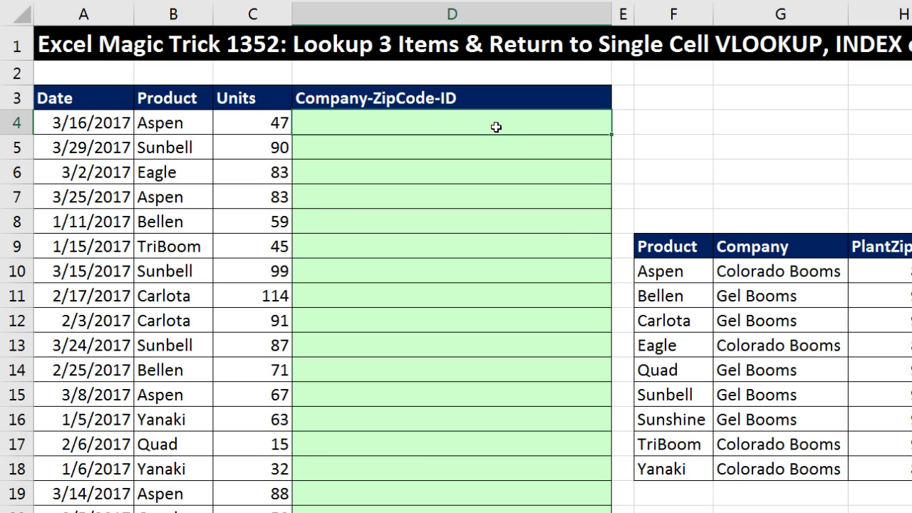
- Enter =LOOKUP(B4,$F$10:$G$18) in D4 to return the company, and copy the formula down through D7
text(=loo)
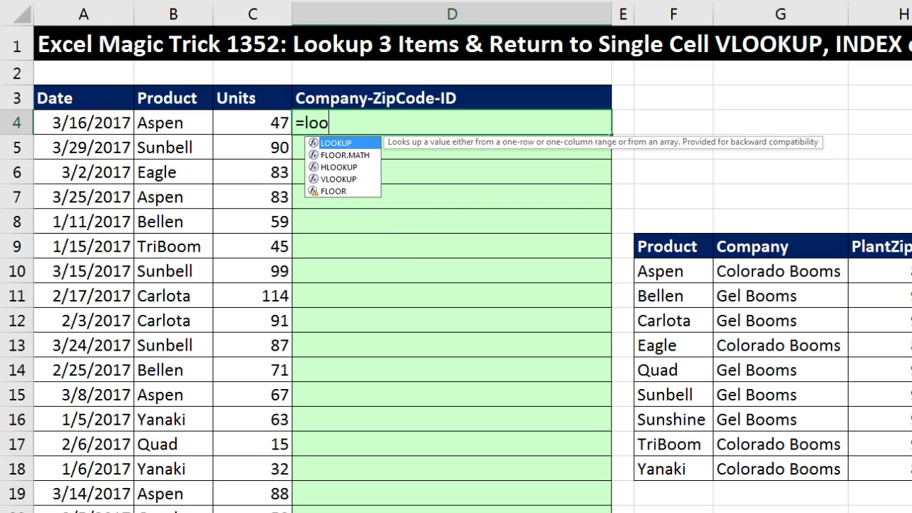
key(Tab)
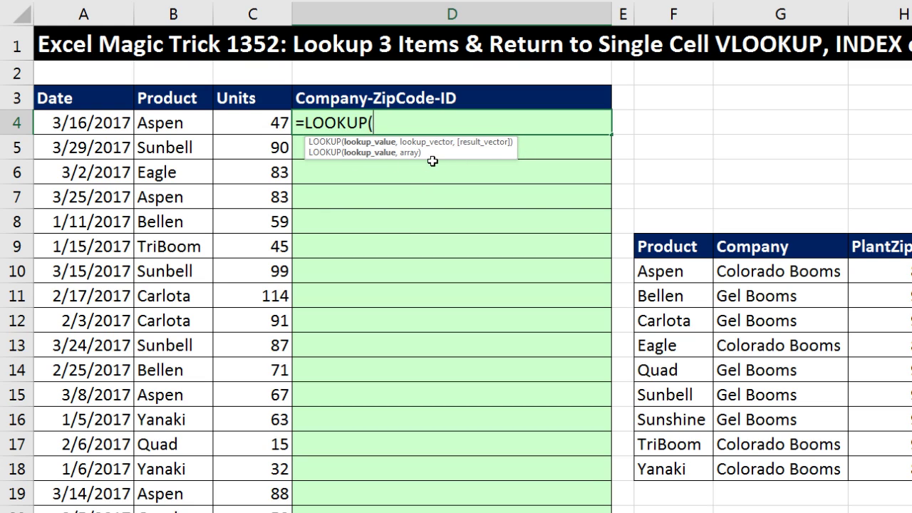
click(150, 126)
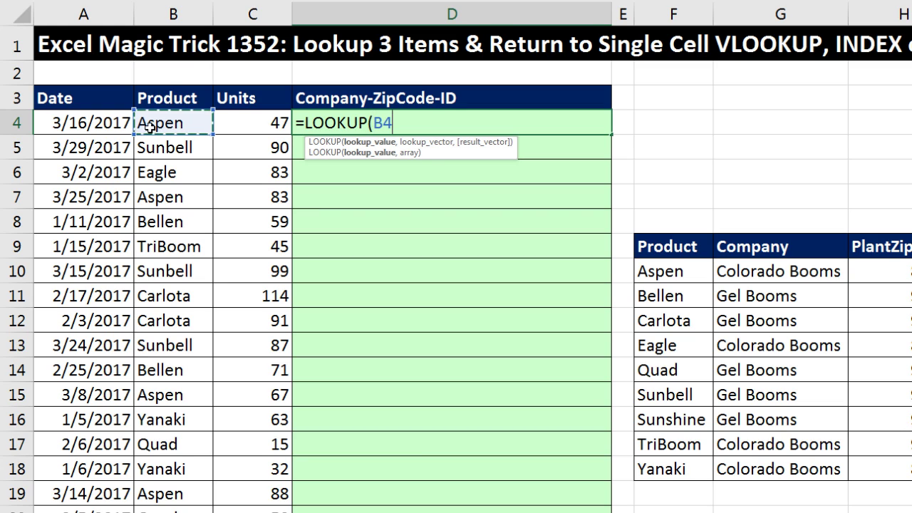
text(,)
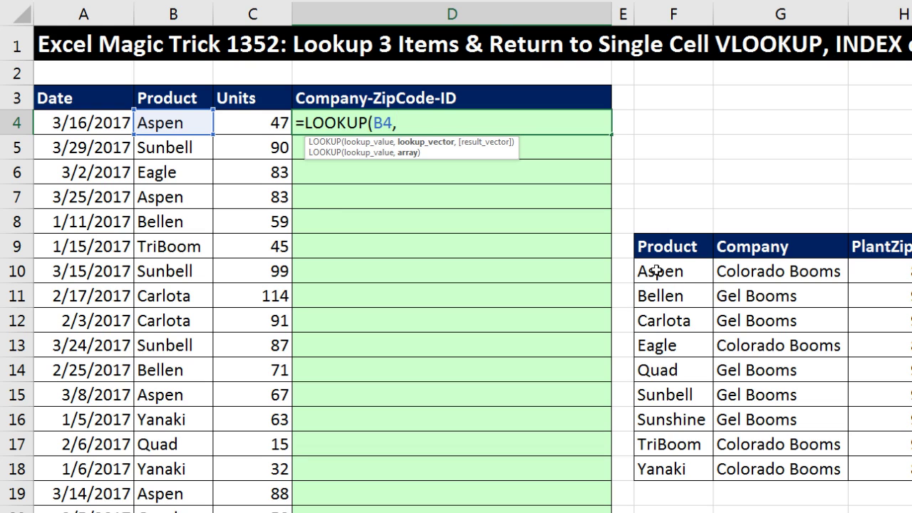
drag(655, 272, 769, 467)
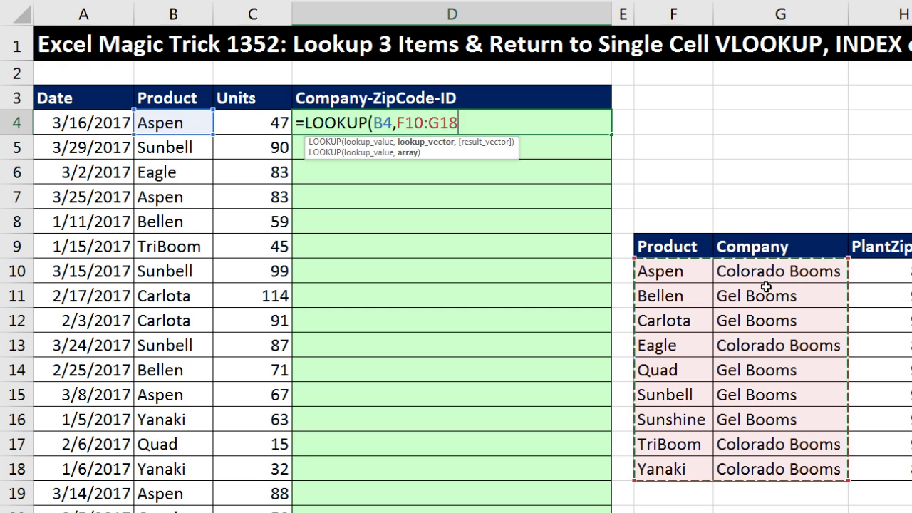
key(F4)
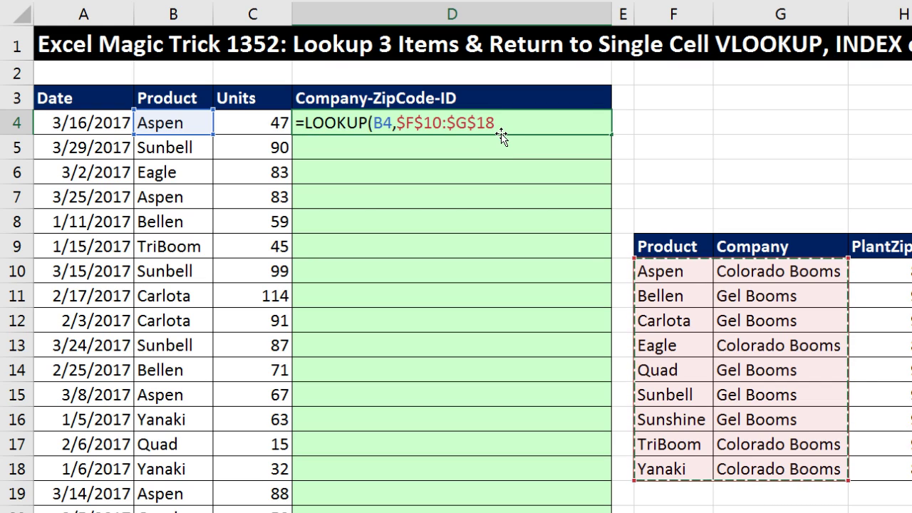
text())
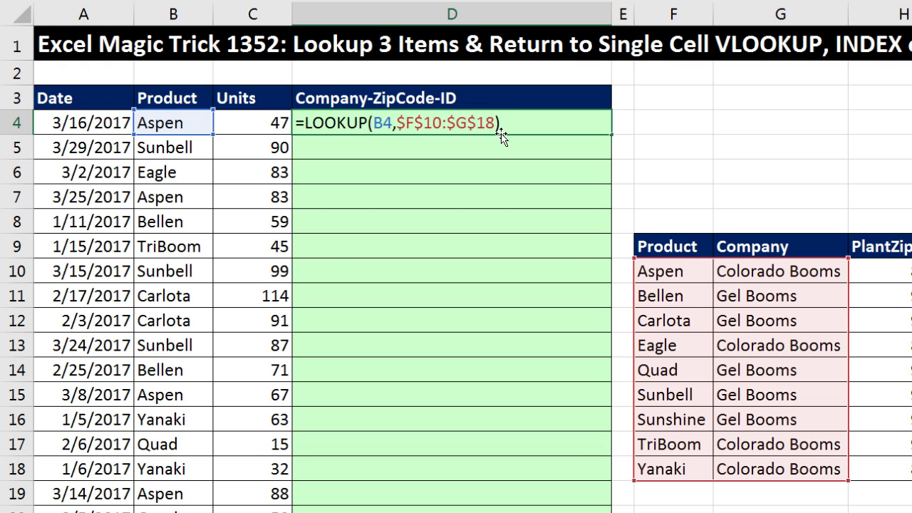
key(Return)
click(549, 114)
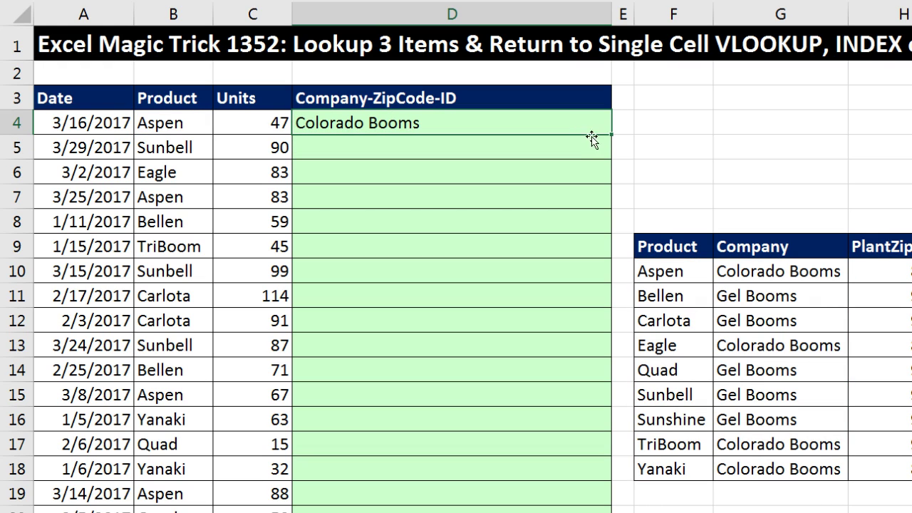
drag(610, 136, 610, 207)
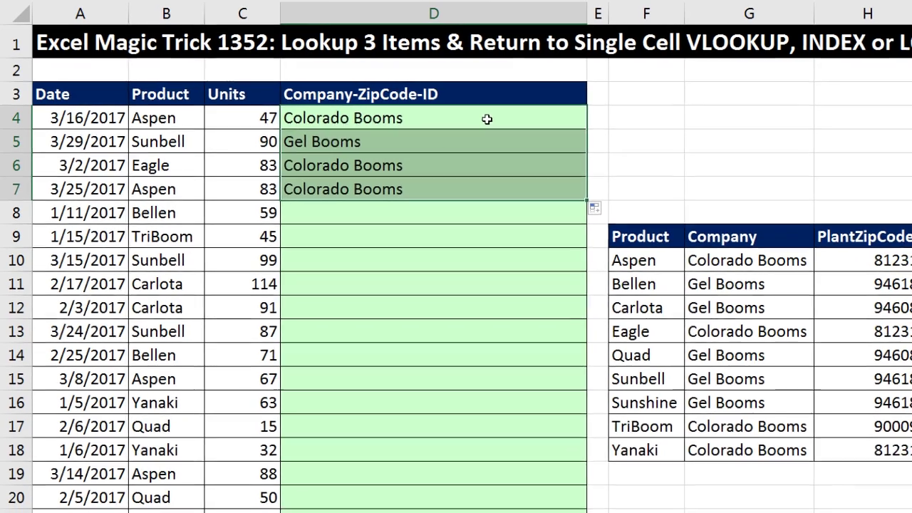
- Extend the D4 formula with &"-"&LOOKUP(B4,$F$10:$H$18) to join the plant zip code to the company
double_click(509, 124)
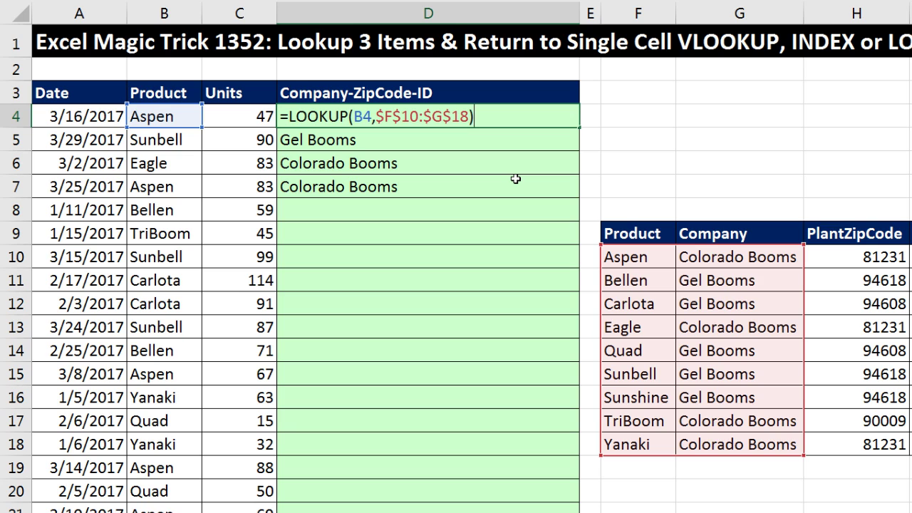
text(&"-"&)
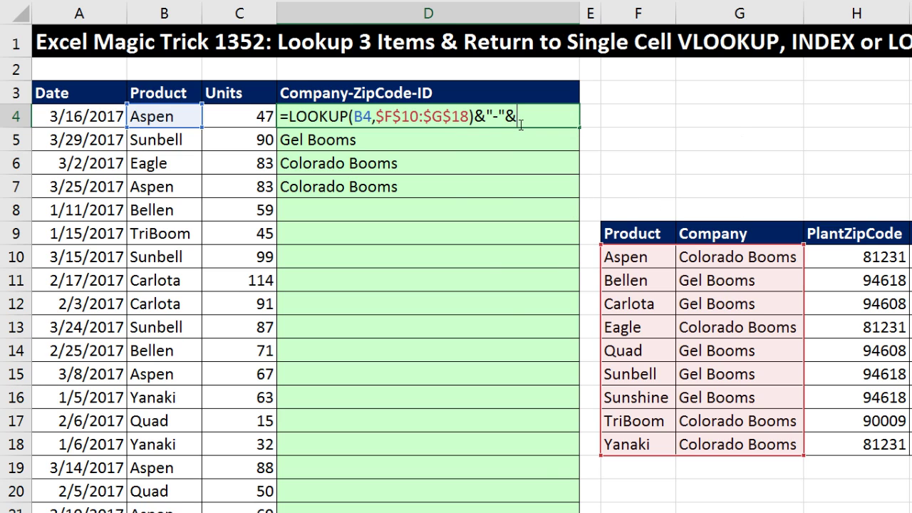
text(look)
key(Tab)
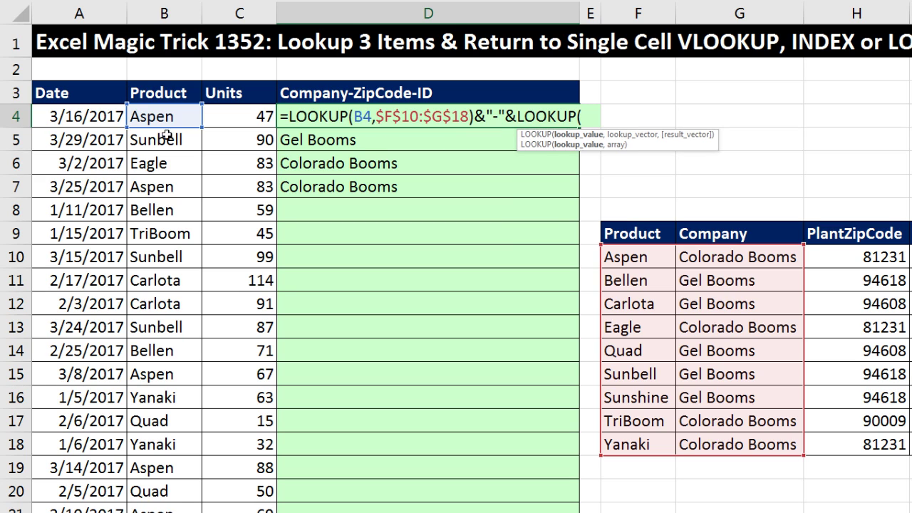
click(140, 118)
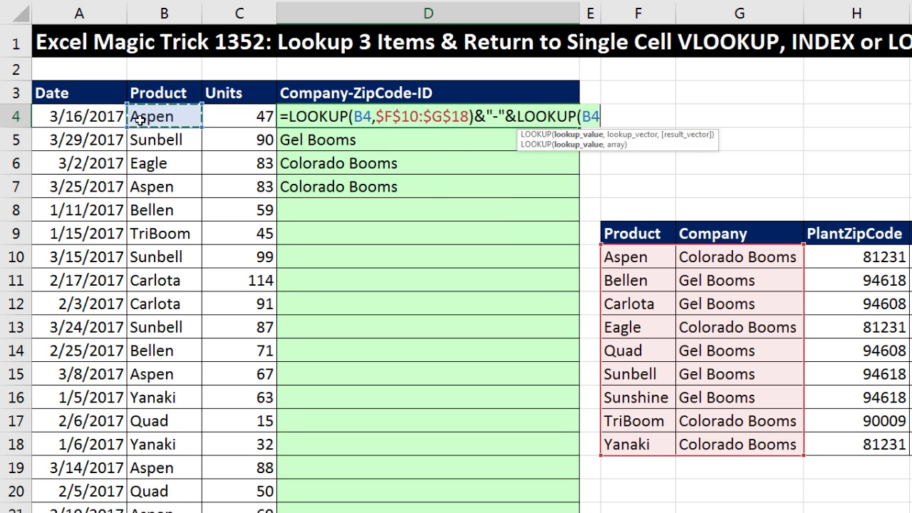
text(,)
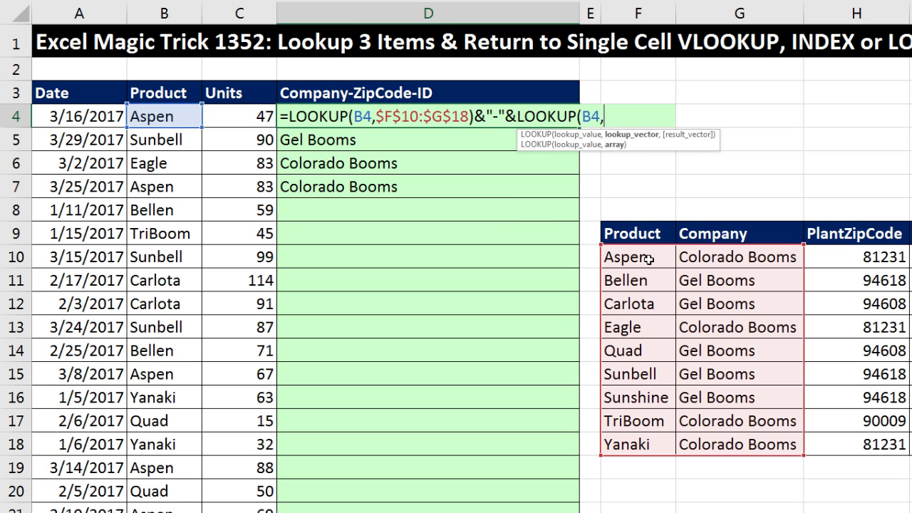
drag(648, 260, 830, 444)
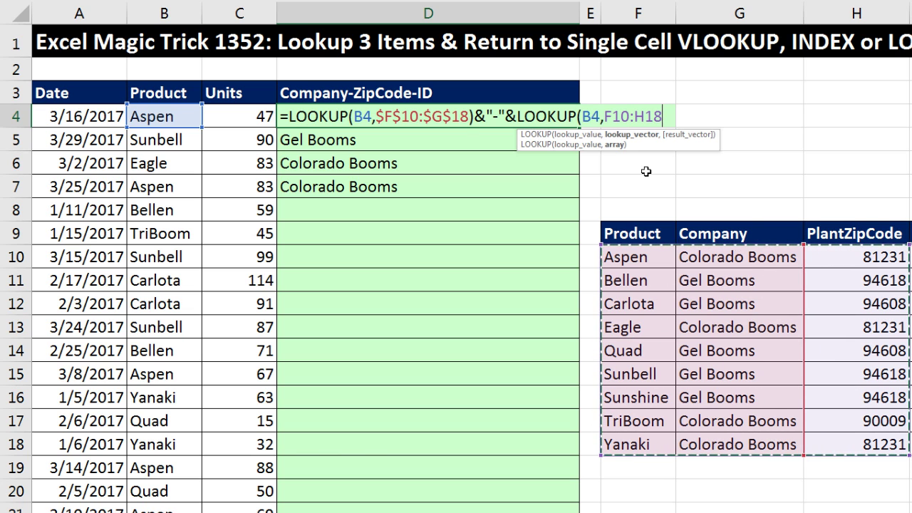
key(F4)
text())
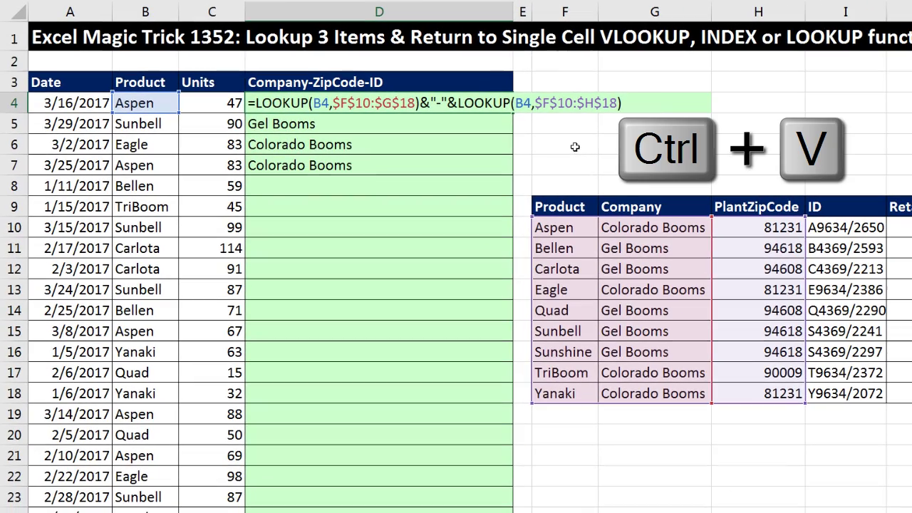
- Append &"-"&LOOKUP(B4,$F$10:$I$18) to the D4 formula to add the ID, and enter the completed formula
text(&"-"&)
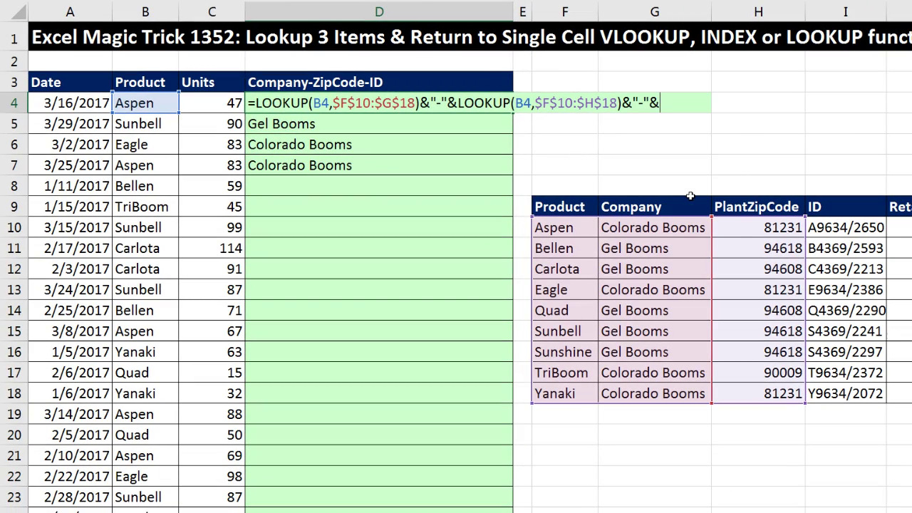
text(loo)
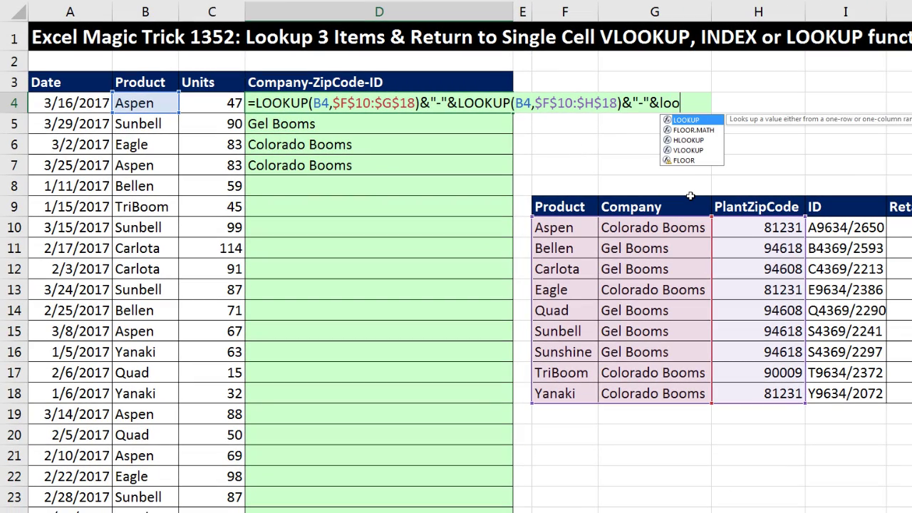
key(Tab)
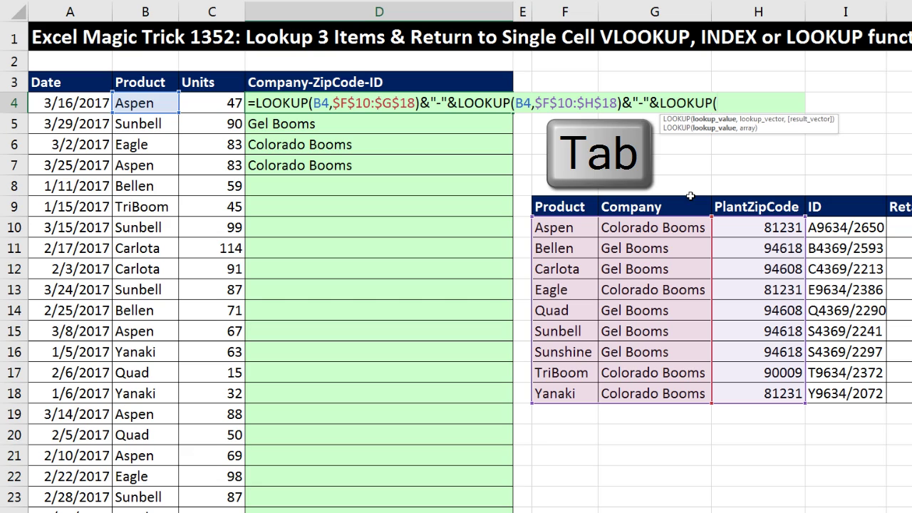
click(162, 105)
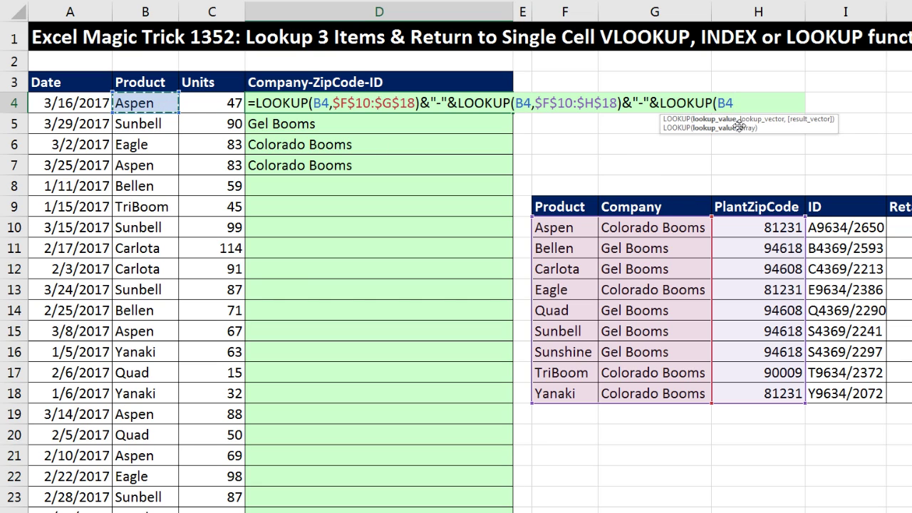
text(,)
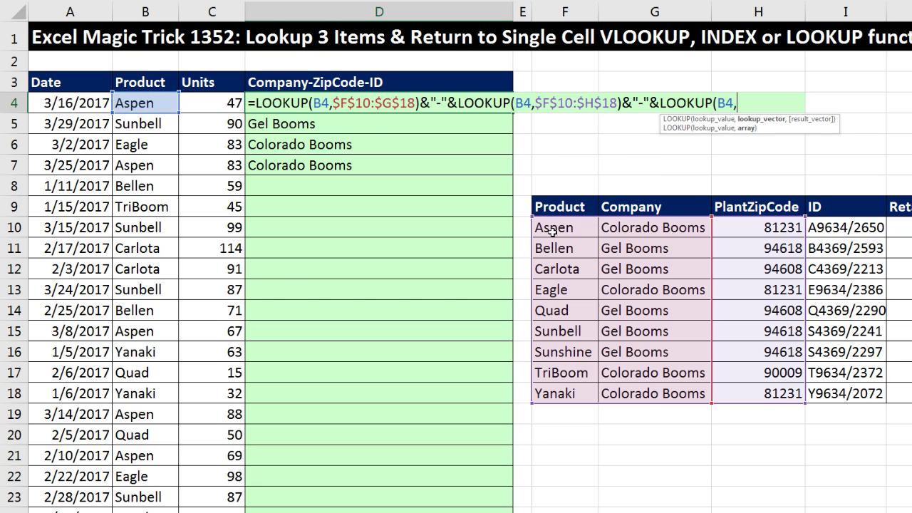
drag(554, 228, 855, 393)
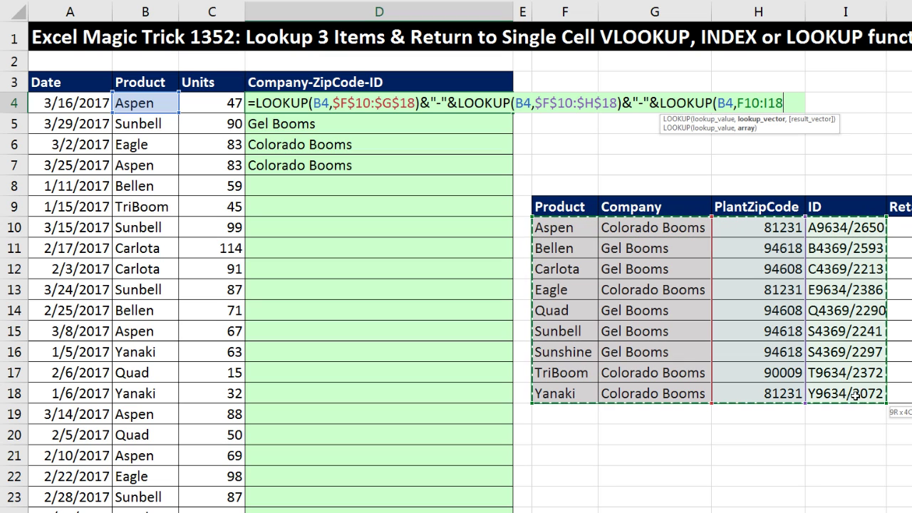
key(F4)
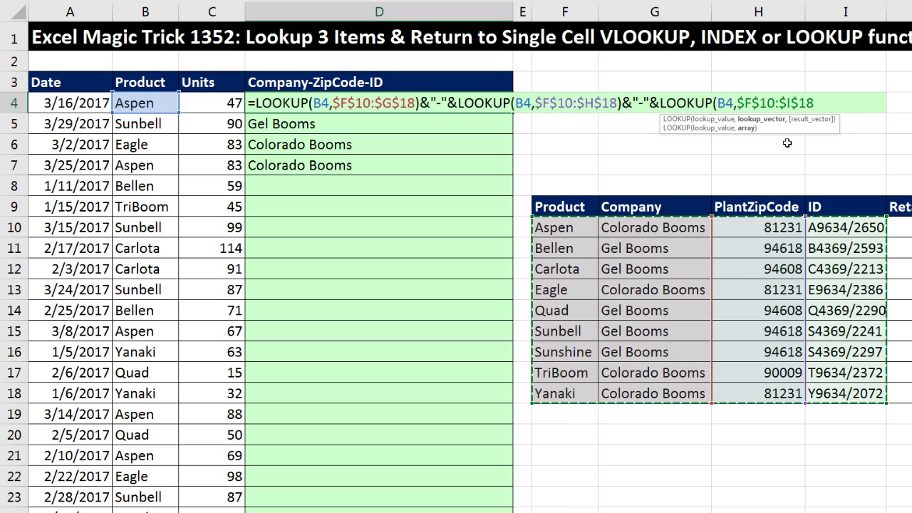
text())
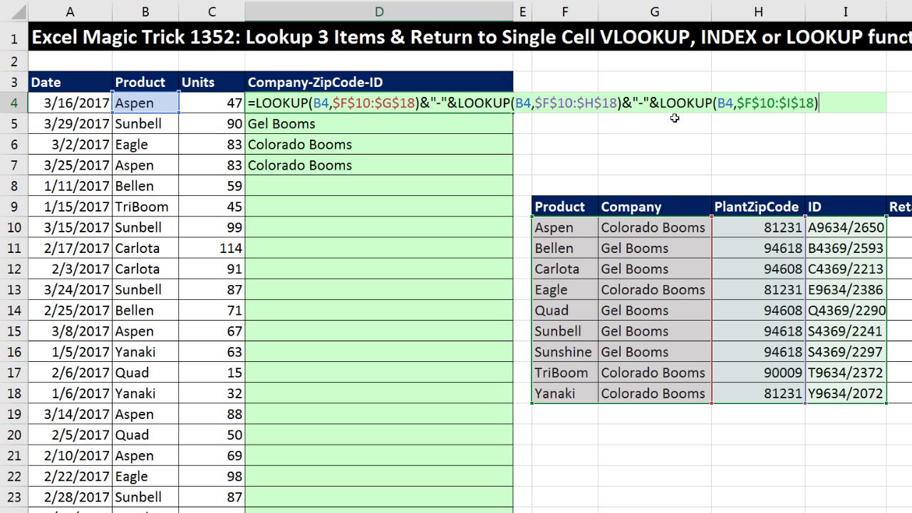
key(Return)
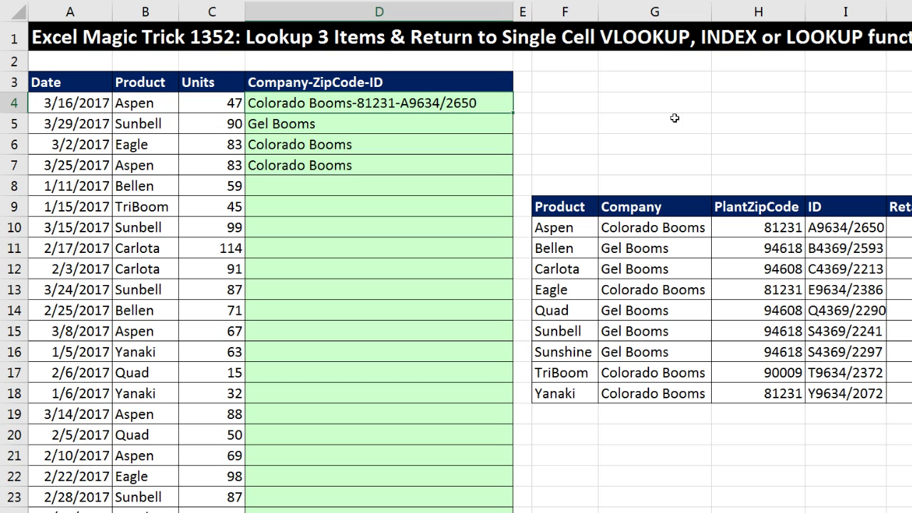
- Copy the completed D4 LOOKUP formula down the Company-ZipCode-ID column through the last data row, D815
double_click(514, 113)
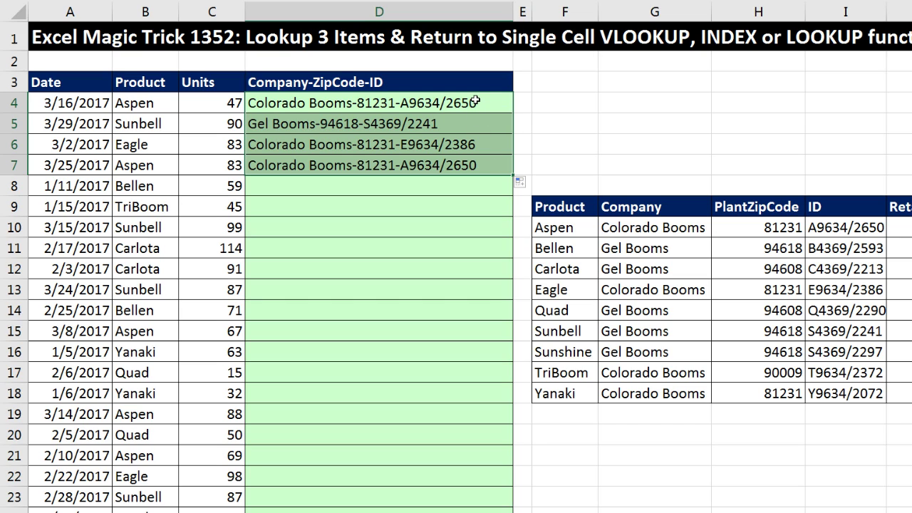
click(486, 165)
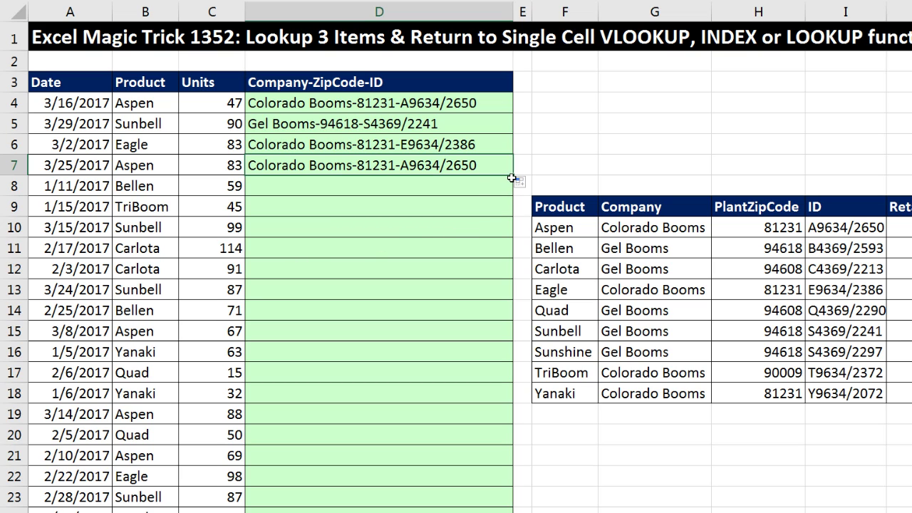
double_click(512, 176)
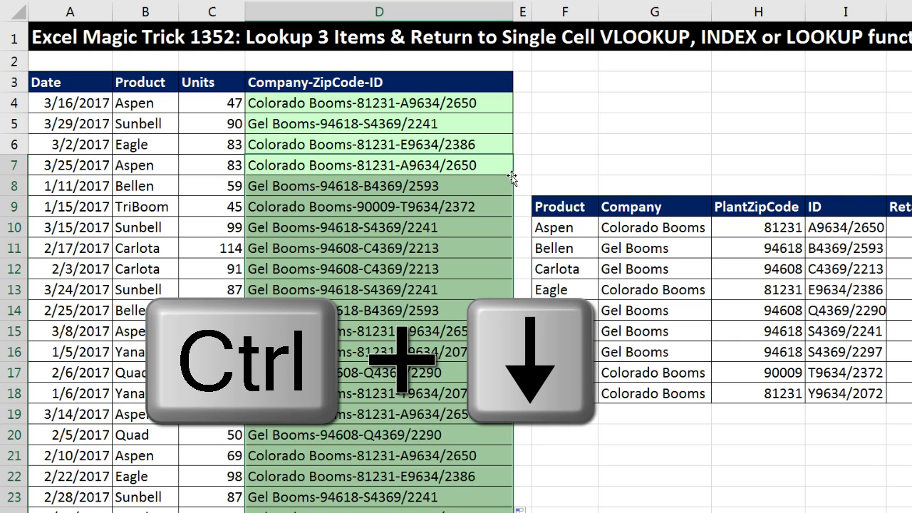
- Inspect the cell references of the formula in the last data row, D815, and return to the start of the sheet
key(ctrl+Down)
scroll(511, 213, down, 3)
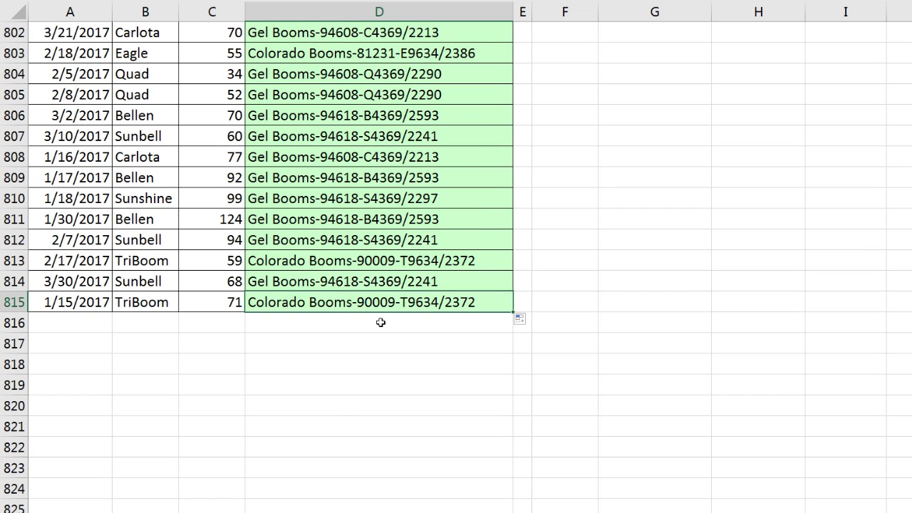
key(F2)
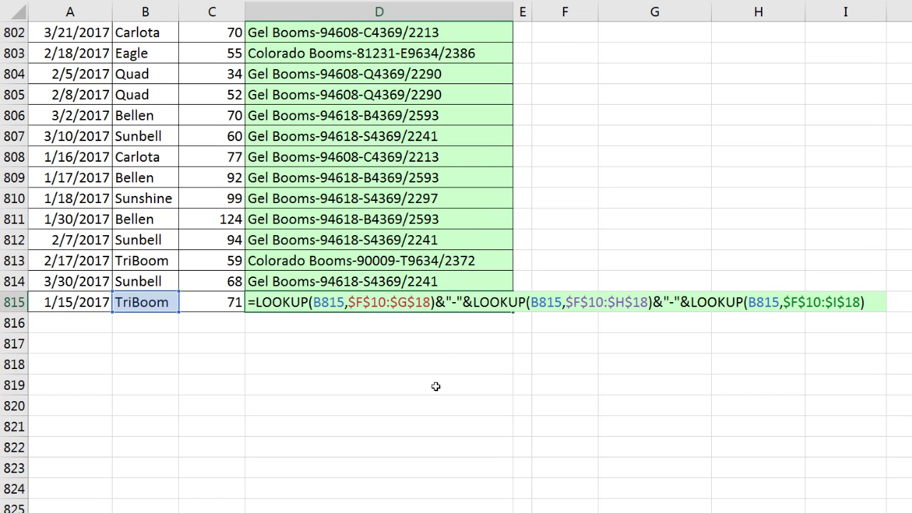
key(Escape)
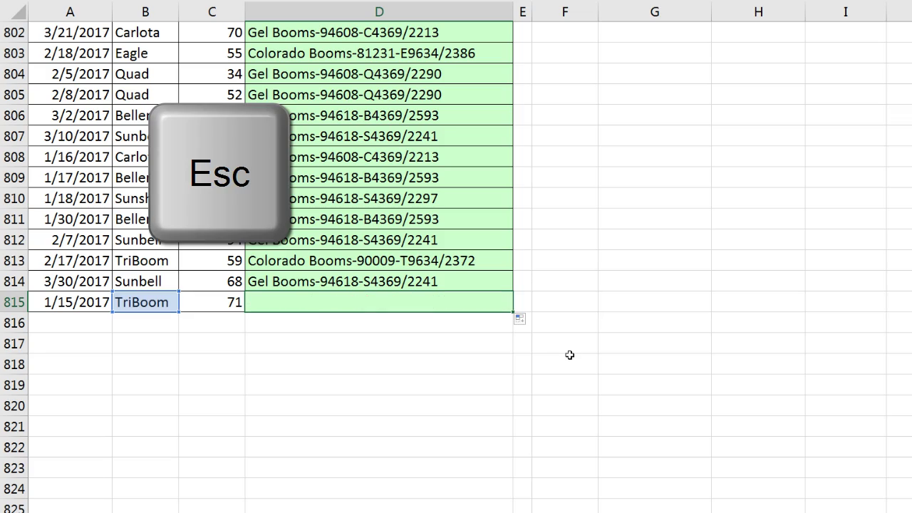
key(ctrl+Home)
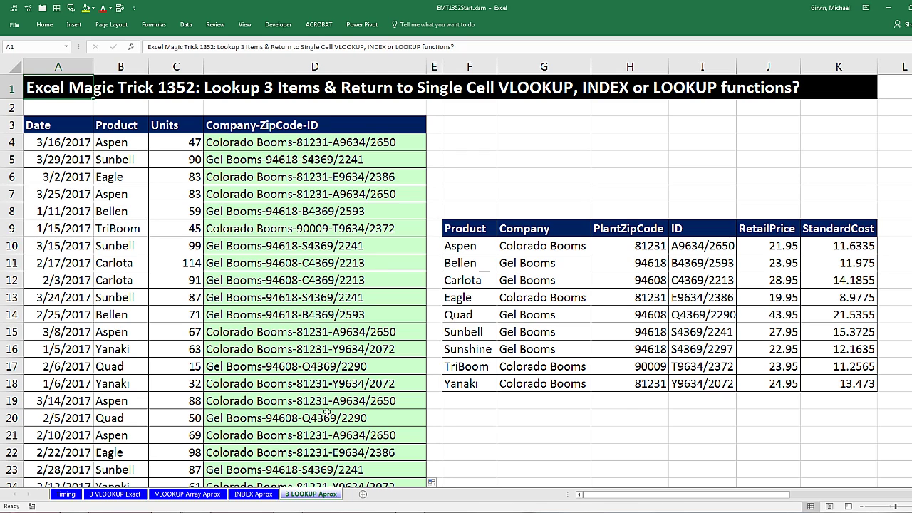
- Locate the Time Range macro button below the lookup table and select the formula range D4:D20
click(531, 431)
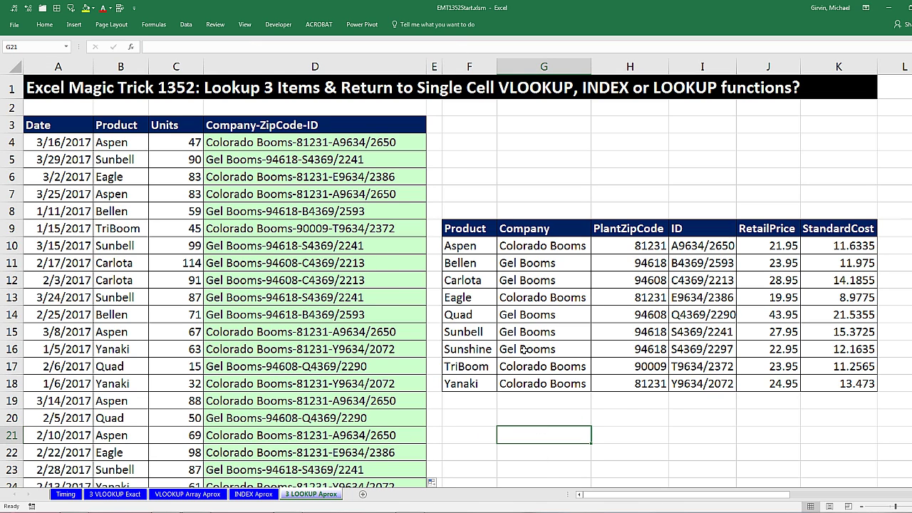
scroll(523, 349, down, 5)
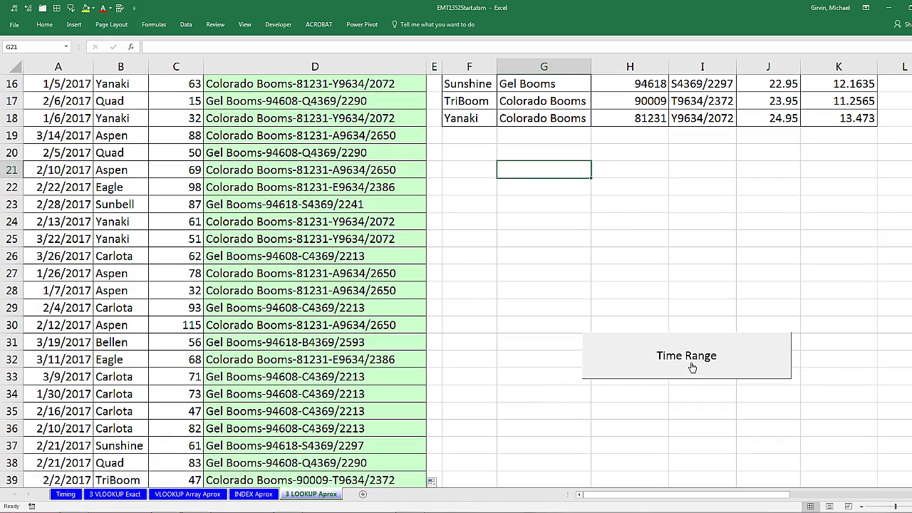
scroll(666, 377, up, 5)
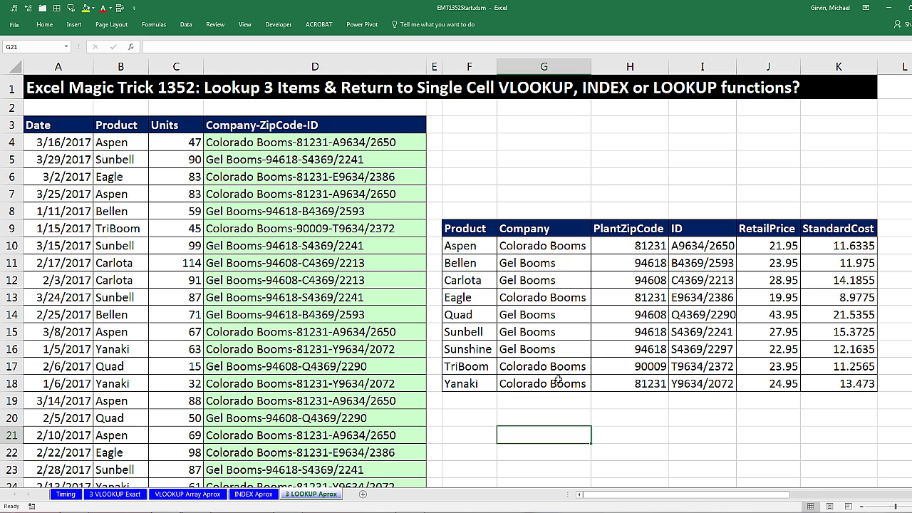
drag(366, 142, 385, 425)
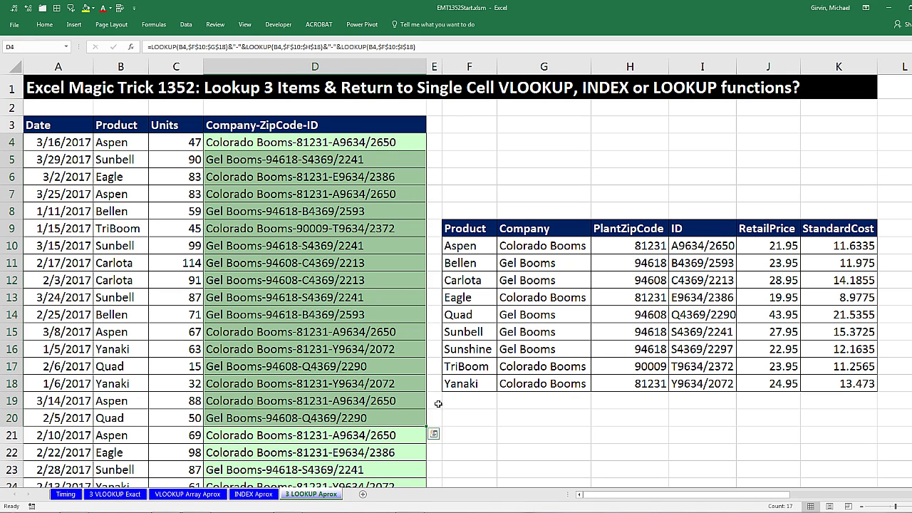
scroll(606, 417, down, 5)
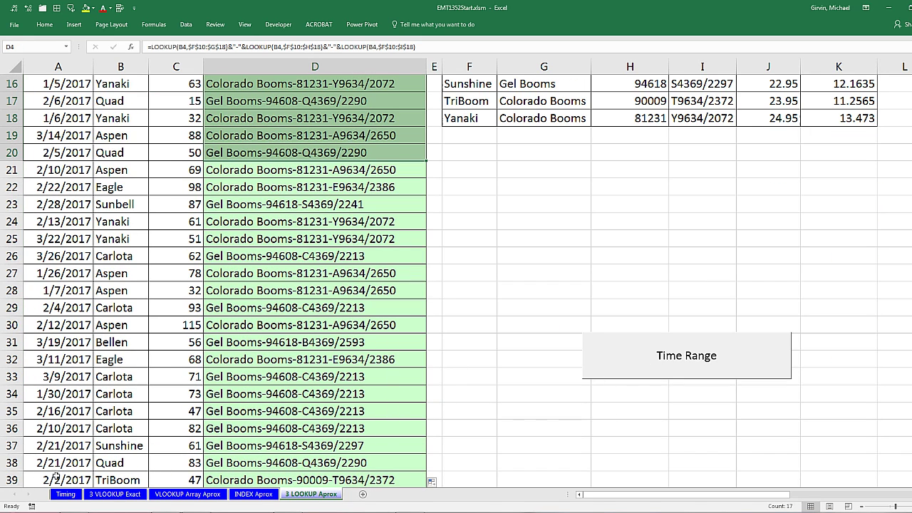
- Open the Timing sheet and examine the average times in G2:G3 and the percentage increase over the fastest formula in H3:H5
click(64, 495)
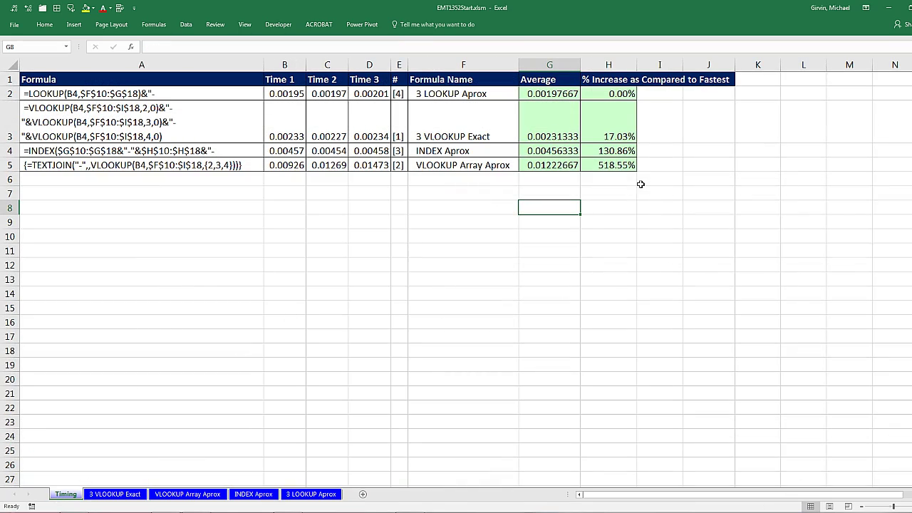
scroll(581, 231, up, 4)
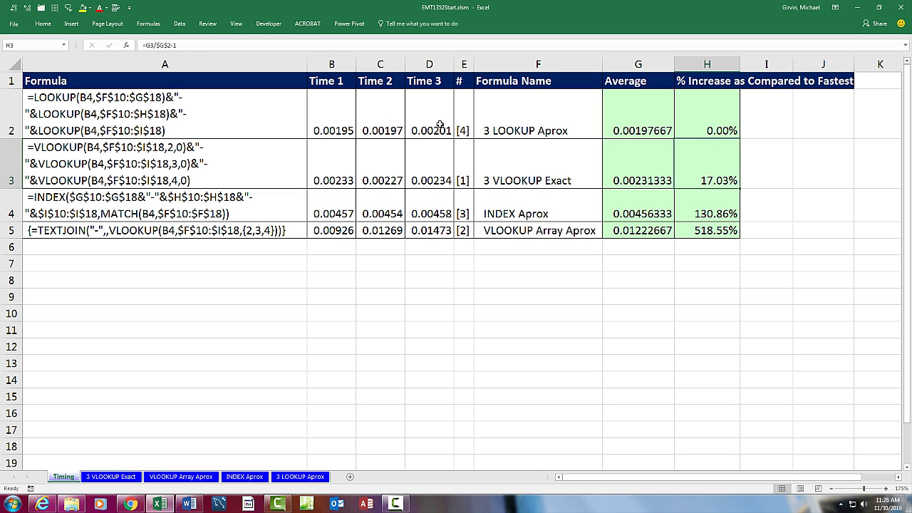
click(646, 117)
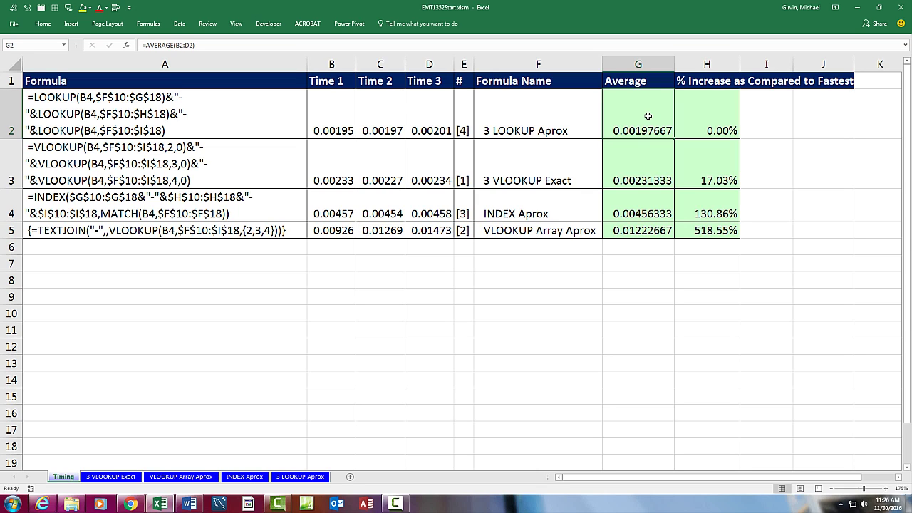
click(652, 166)
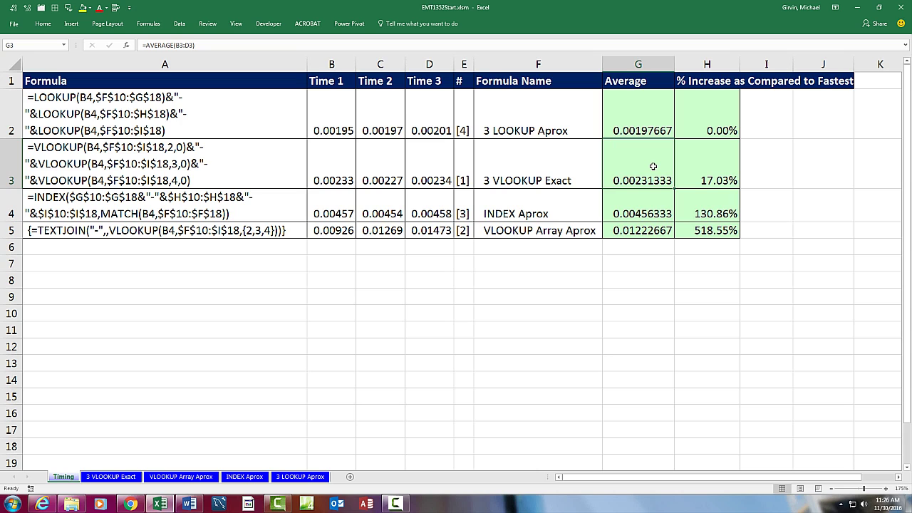
click(702, 176)
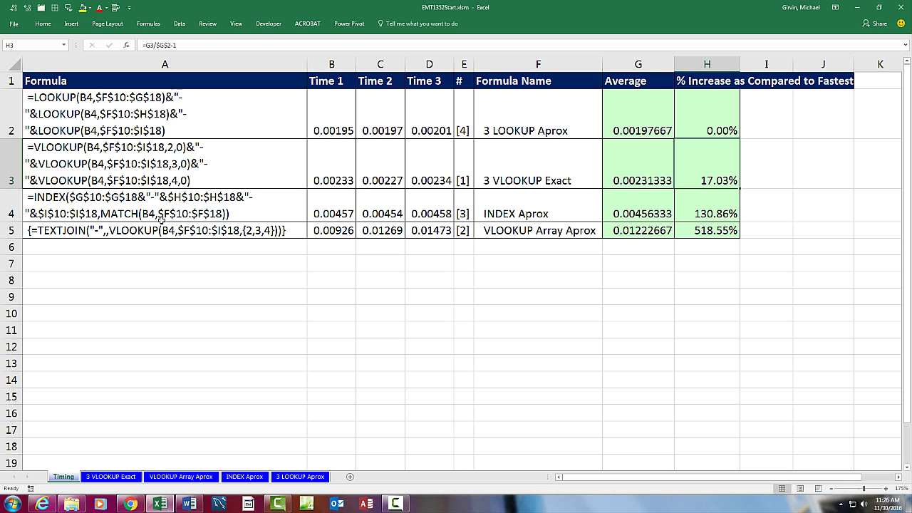
click(694, 207)
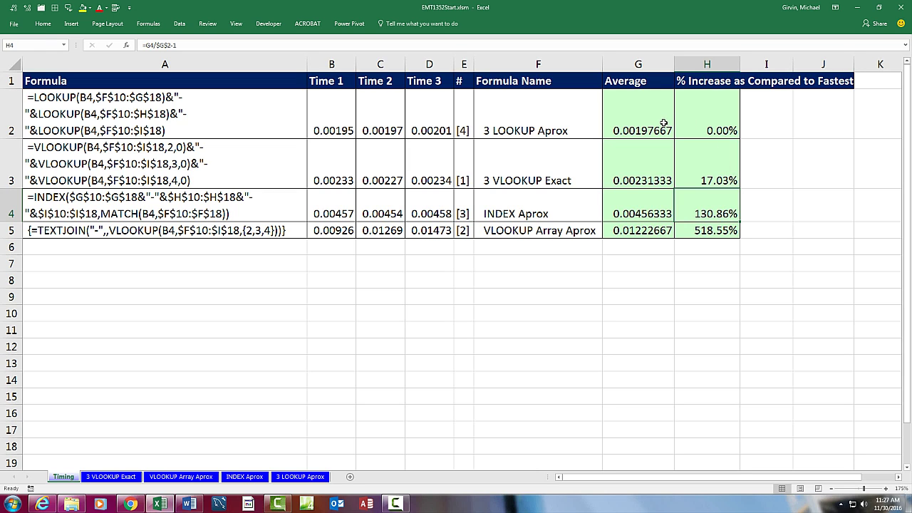
click(705, 228)
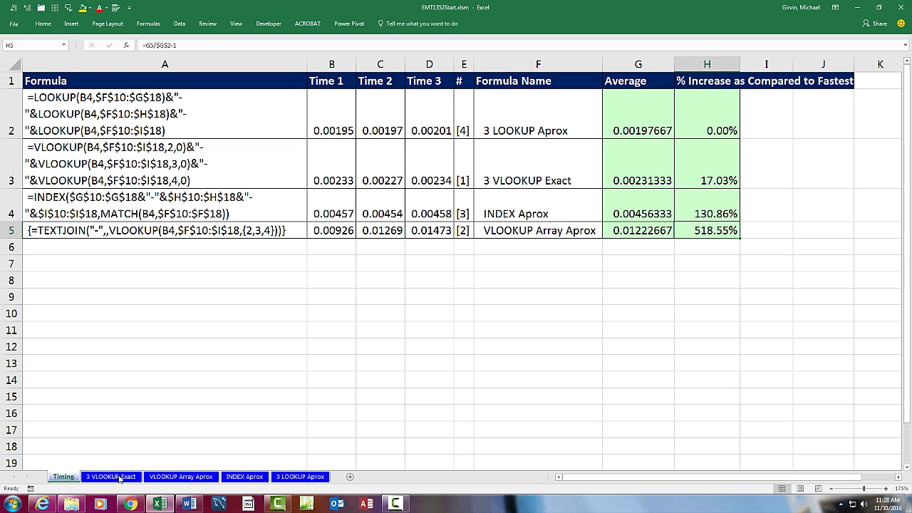
- Review the D4 formulas on the 3 VLOOKUP Exact and VLOOKUP Array Aprox sheets without changing them
click(119, 477)
double_click(296, 139)
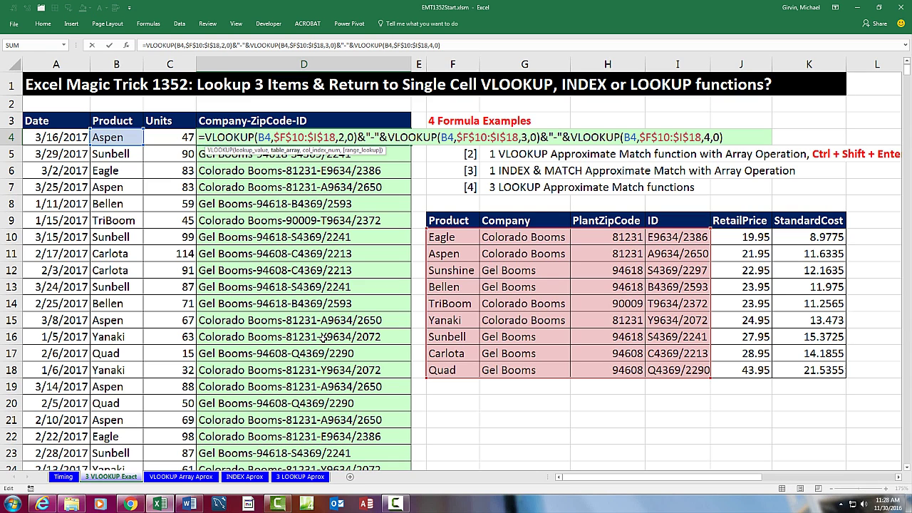
key(Escape)
click(181, 476)
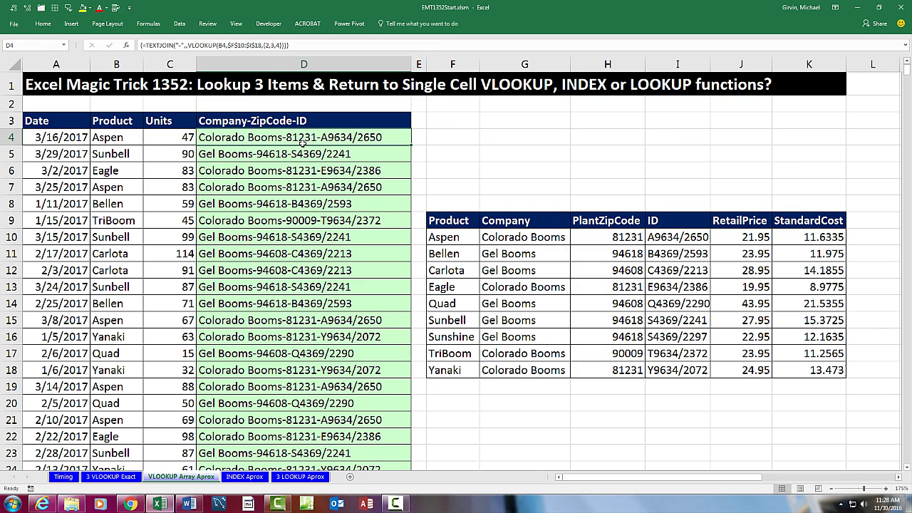
double_click(304, 138)
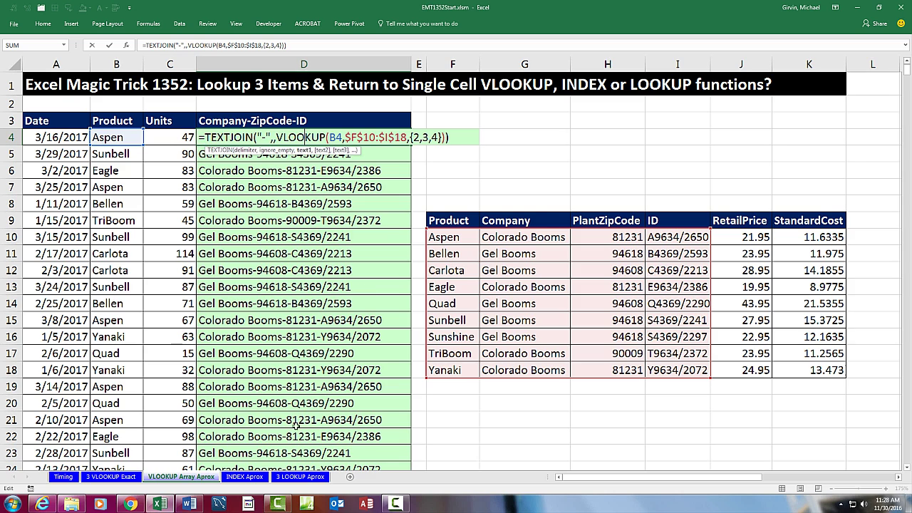
key(Escape)
- Review the D4 formulas on the INDEX Aprox and 3 LOOKUP Aprox sheets
click(245, 477)
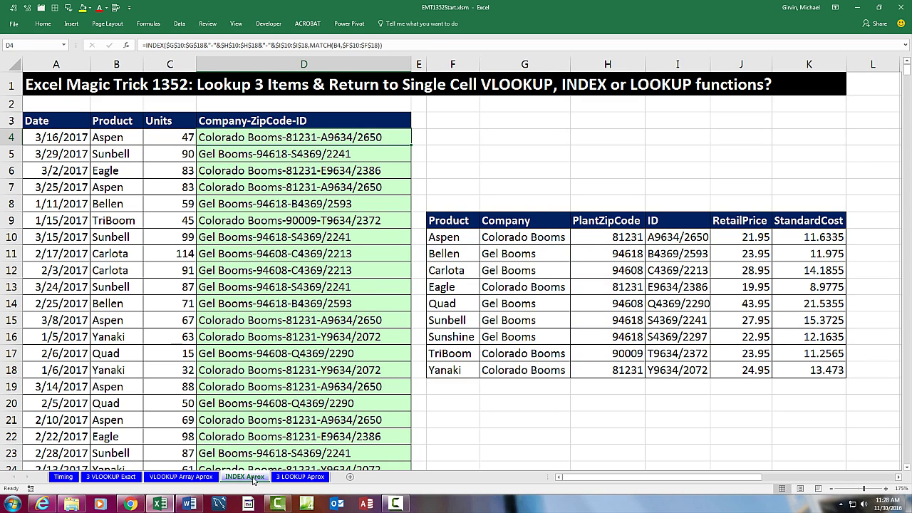
double_click(284, 139)
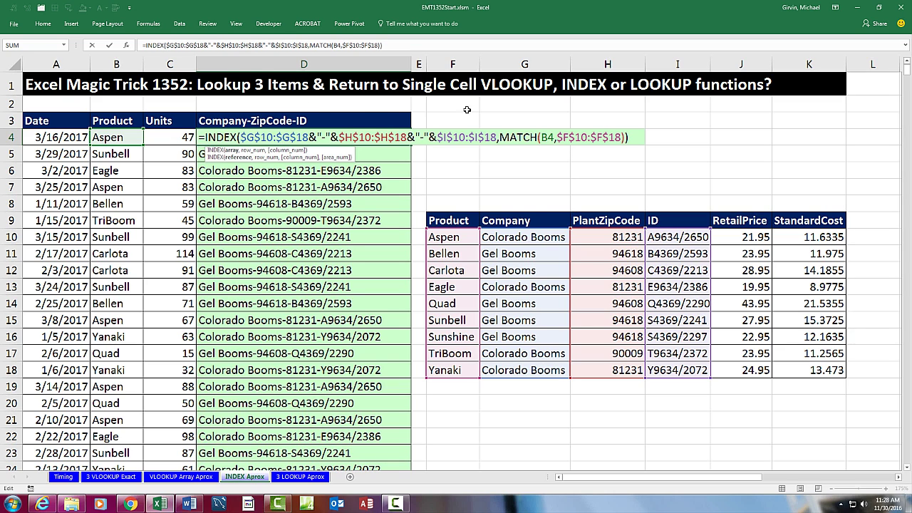
key(Escape)
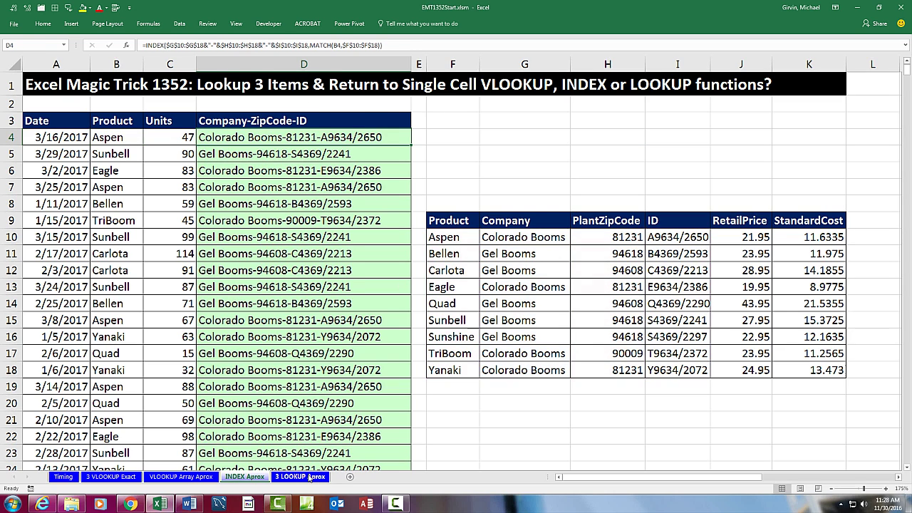
click(300, 477)
double_click(339, 138)
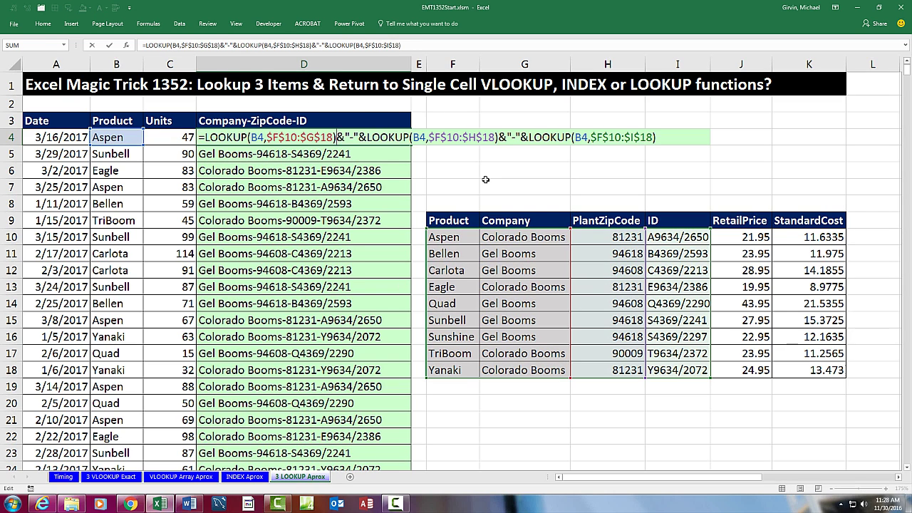